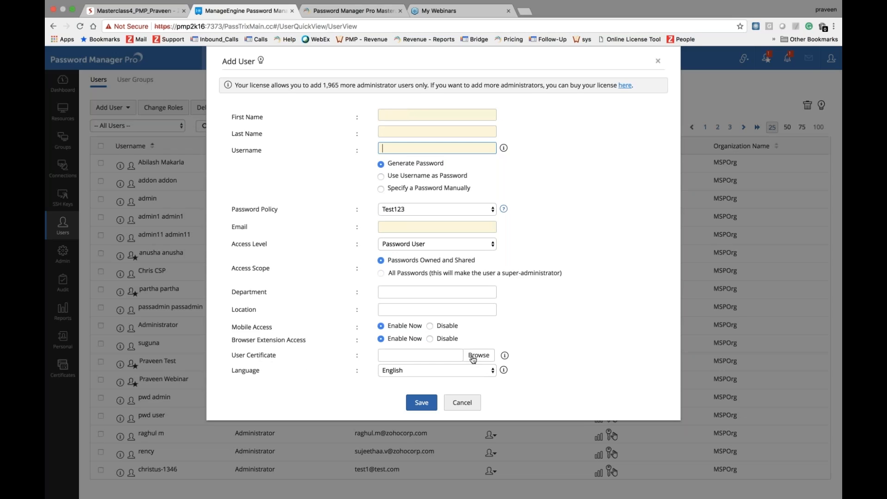
Step: Look over the interface language list without changing it, then cancel the Add User form
click(454, 374)
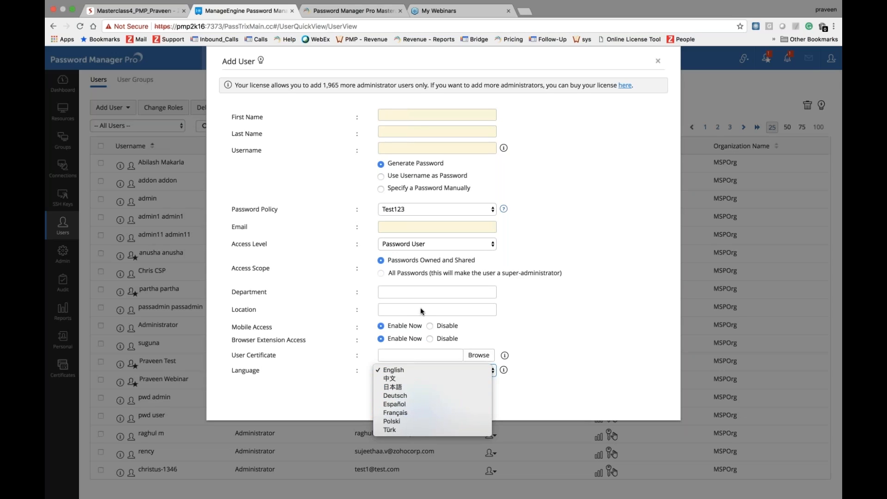
click(658, 60)
click(659, 60)
click(122, 14)
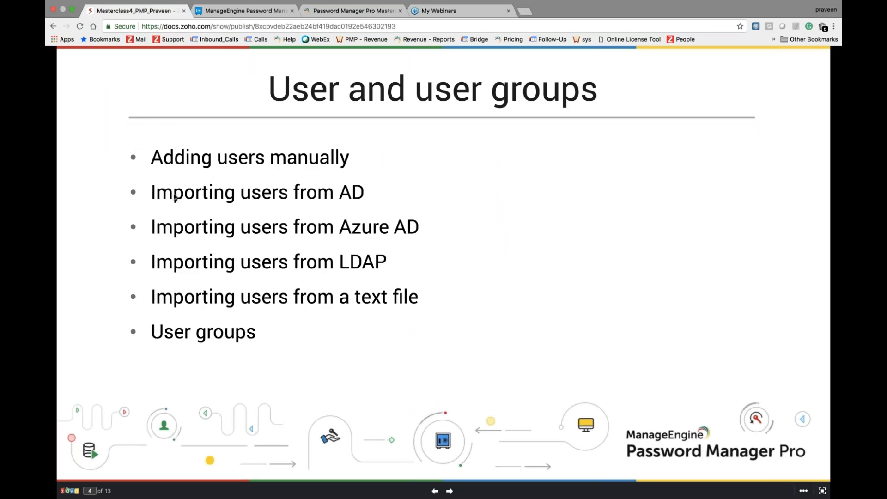
key(Right)
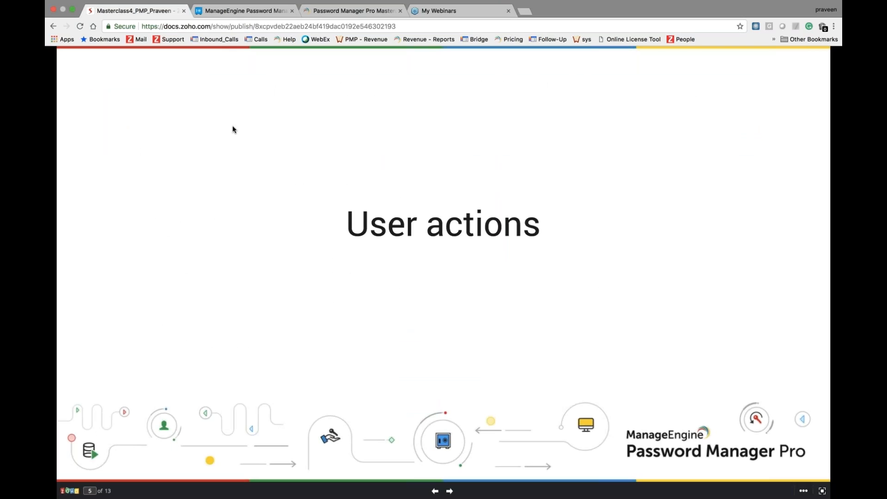
key(Left)
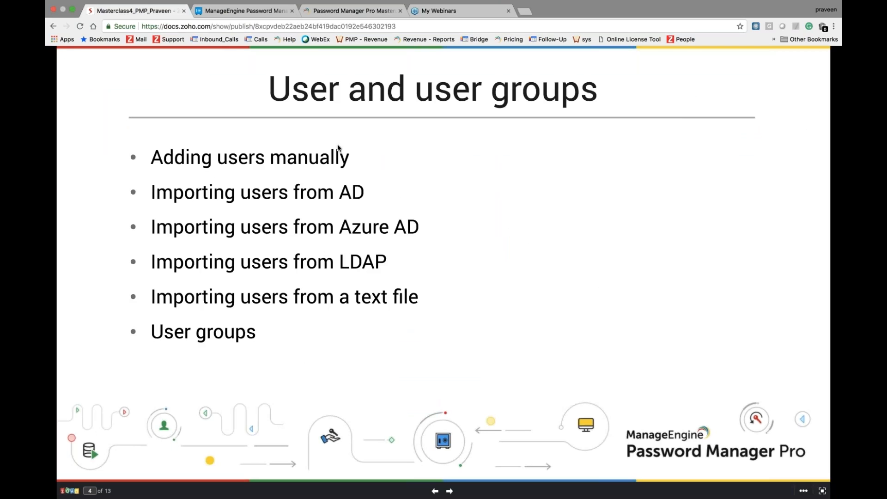
click(242, 12)
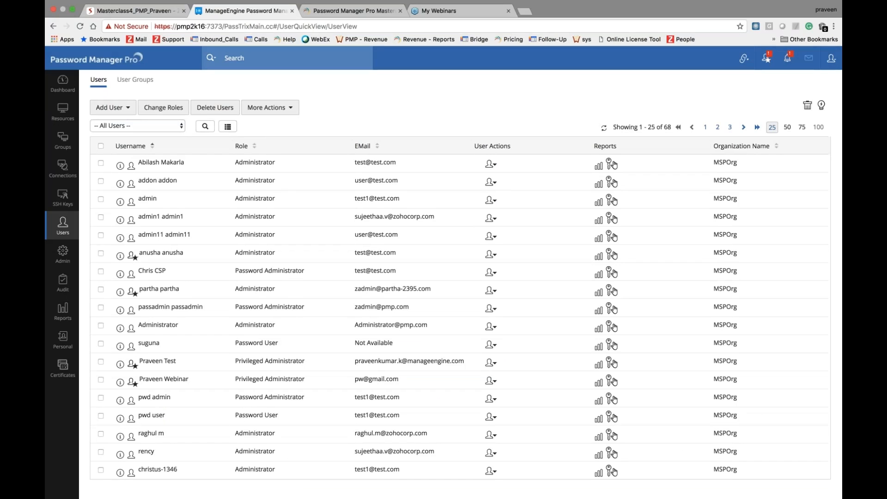
Step: Try importing users from Active Directory domain PMP with the account password; fetching groups fails
click(121, 107)
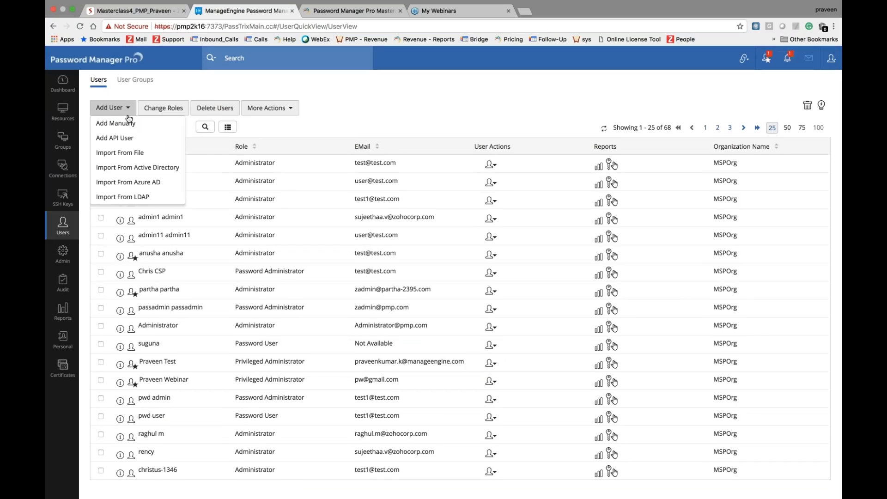
click(131, 169)
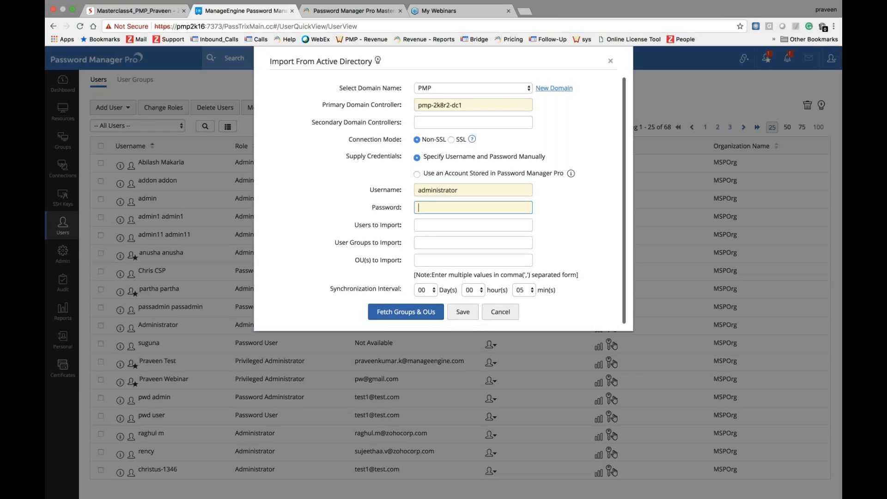
text(aaa)
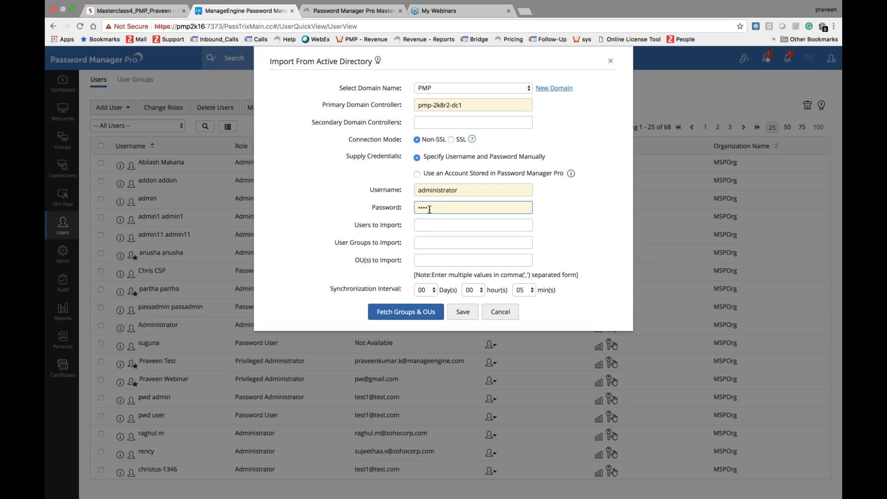
key(BackSpace)
text(aaaa)
key(Return)
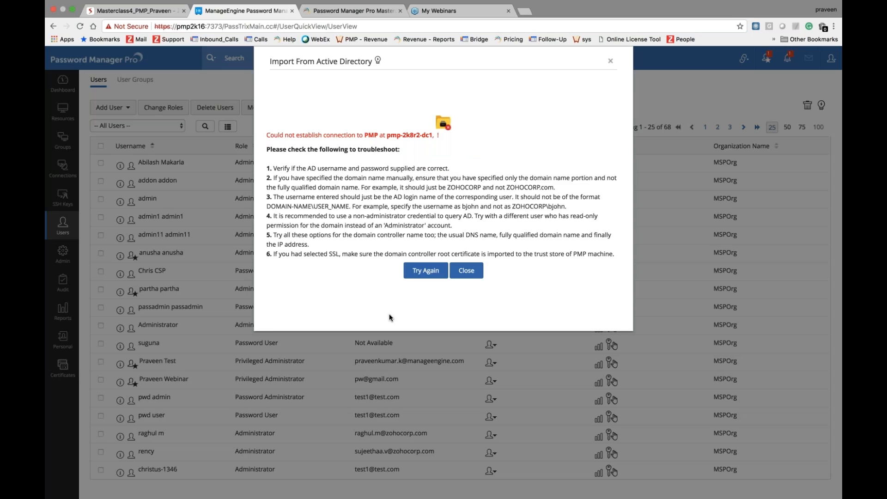
Step: Retry the Active Directory fetch of groups and OUs with the password re-entered
click(426, 270)
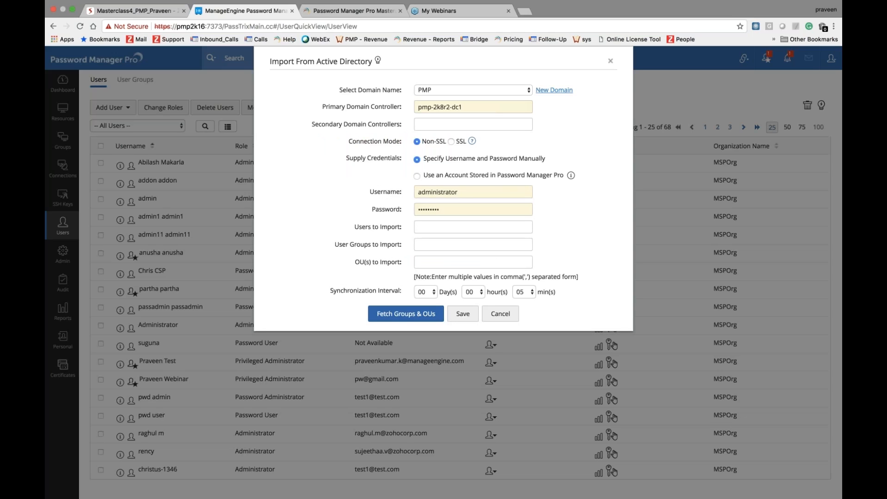
double_click(429, 210)
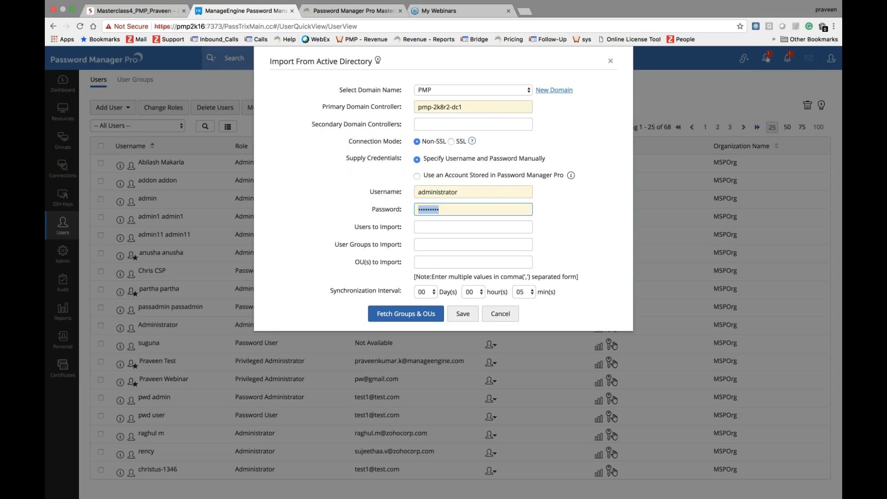
text(a•••)
key(BackSpace)
text(••••)
click(392, 316)
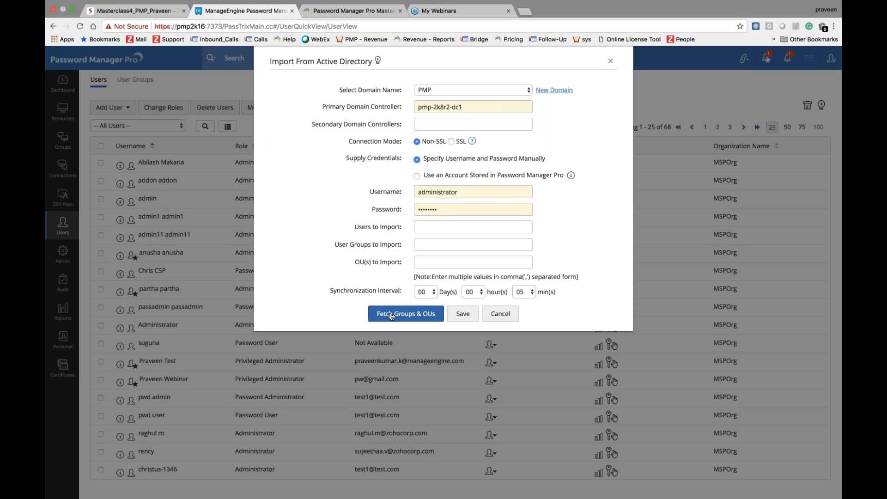
Step: Replace the password and fetch again, then return to the PMP import form after the error
click(425, 270)
drag(447, 210, 336, 208)
text(password12)
key(Return)
click(422, 268)
click(422, 264)
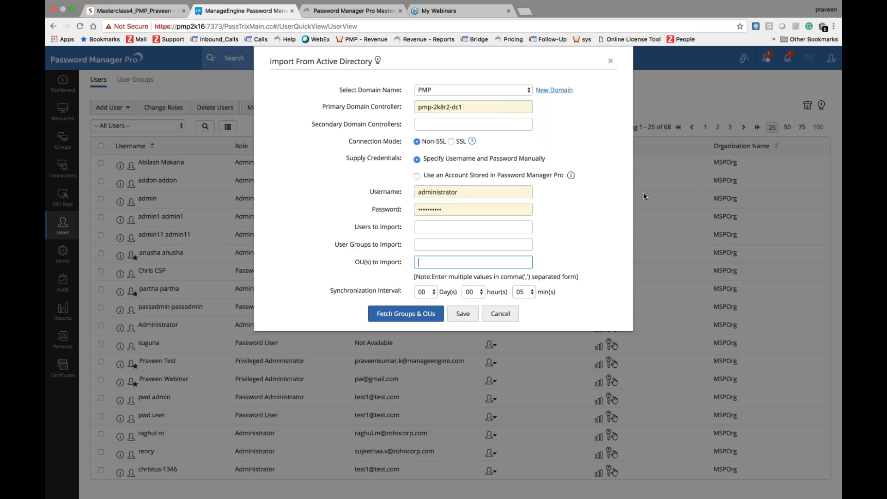
click(830, 41)
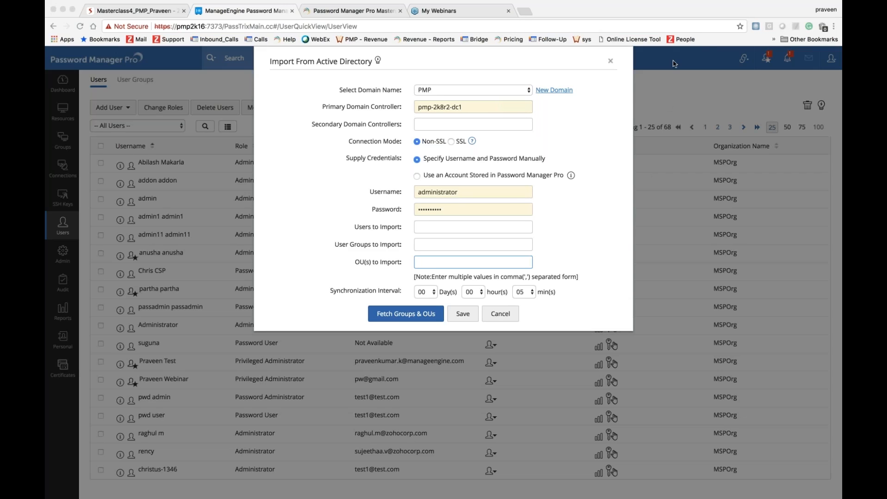
scroll(324, 258, down, 1)
scroll(384, 302, down, 1)
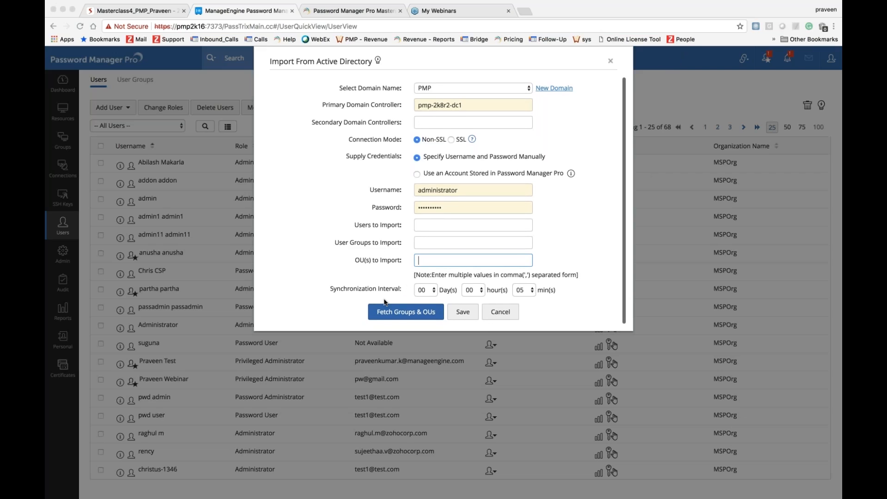
Step: Cancel the Active Directory import, glance at the slides, then open the Import From Azure AD form
click(502, 312)
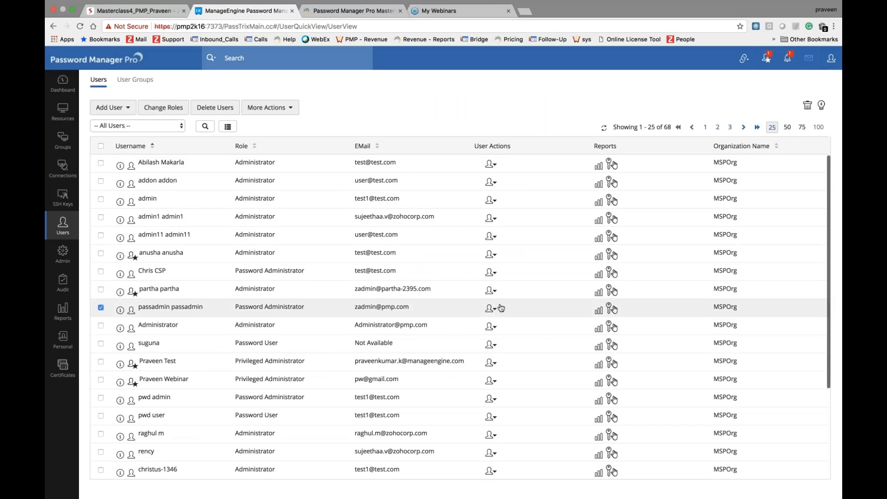
click(152, 10)
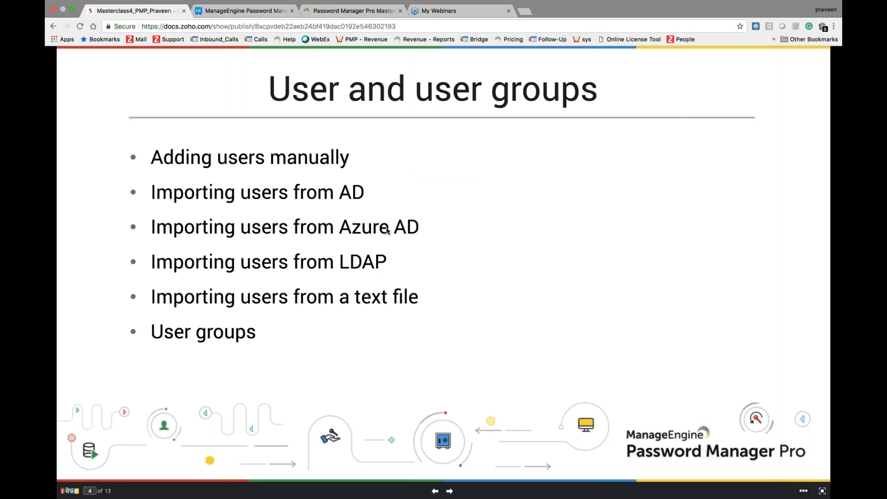
click(257, 13)
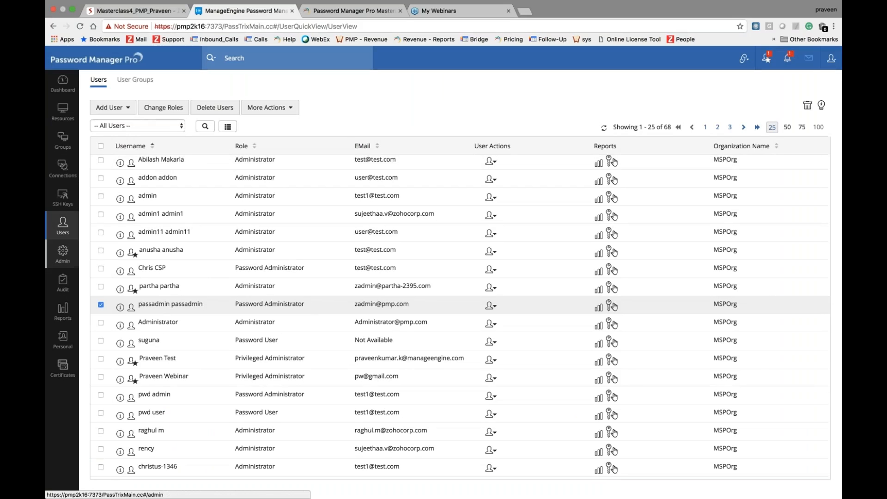
click(121, 108)
click(136, 182)
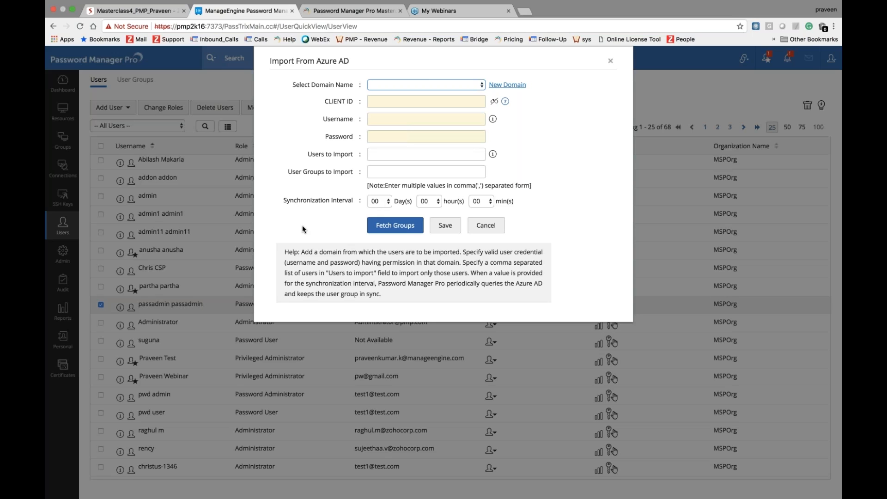
Step: Cancel the empty Import From Azure AD form, returning to the 25-of-68 Users list
click(492, 230)
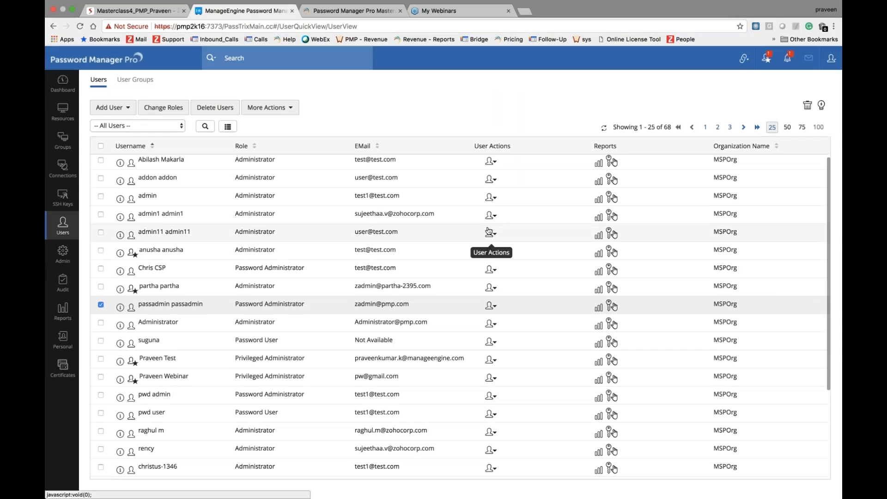
click(164, 12)
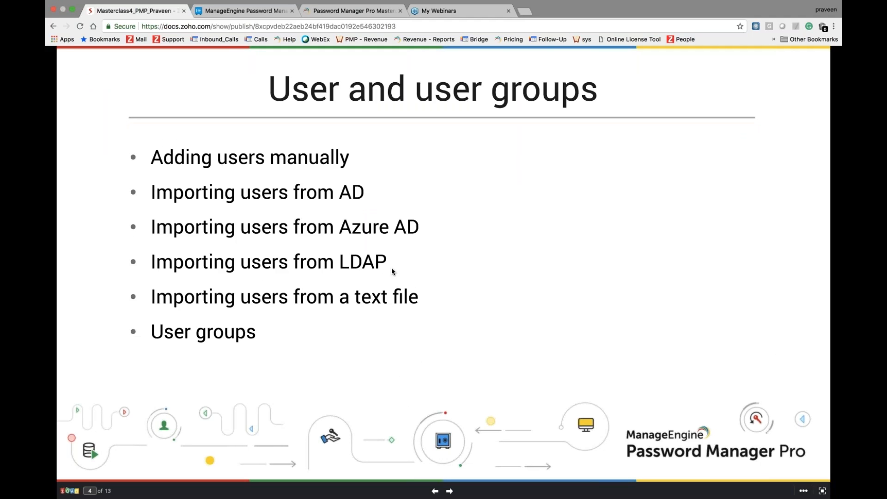
click(241, 11)
click(110, 107)
click(141, 198)
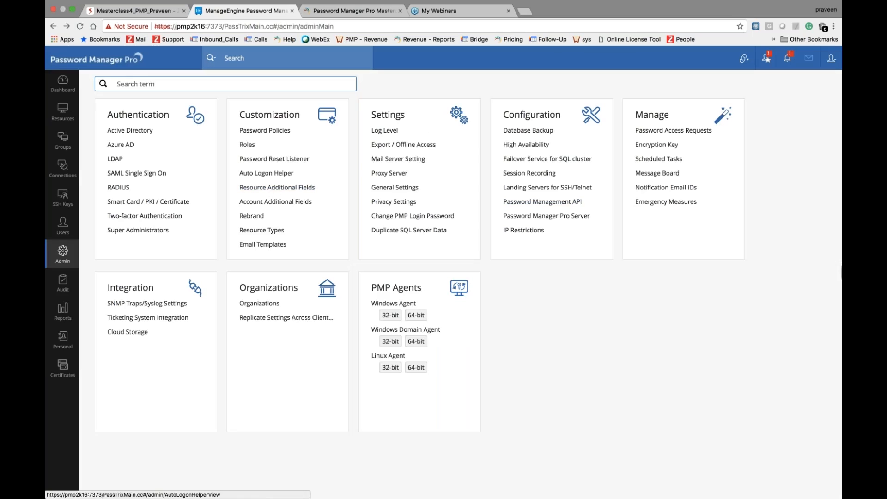
click(70, 223)
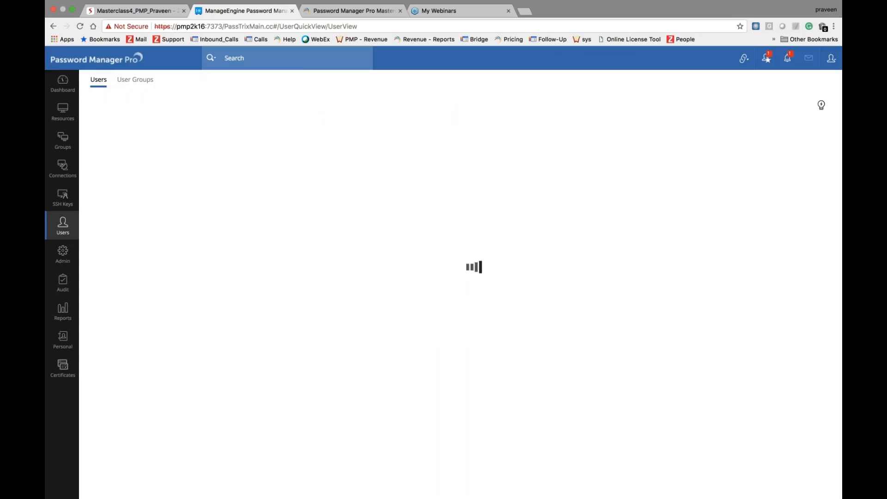
Step: Open the Import From LDAP form and view the Search Filter info tip
click(125, 108)
click(148, 196)
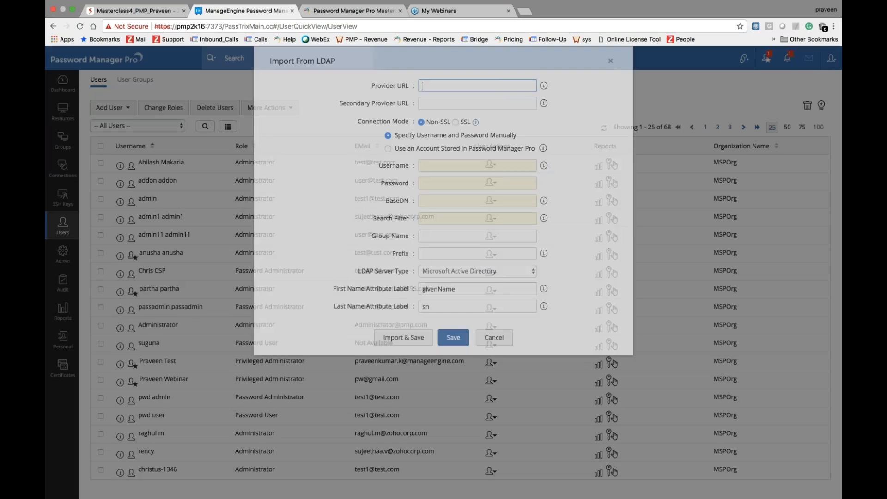
mouse_move(544, 219)
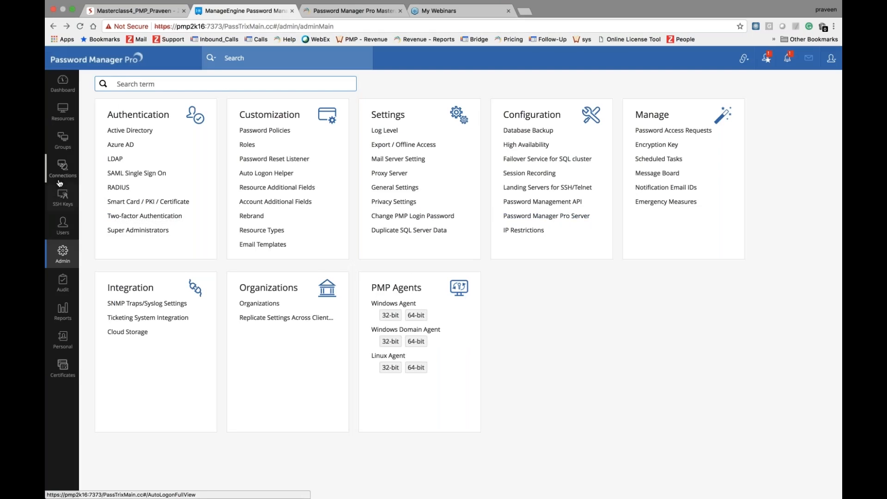
Step: From the Users page, reopen the Import From LDAP form with Microsoft Active Directory server type
click(64, 235)
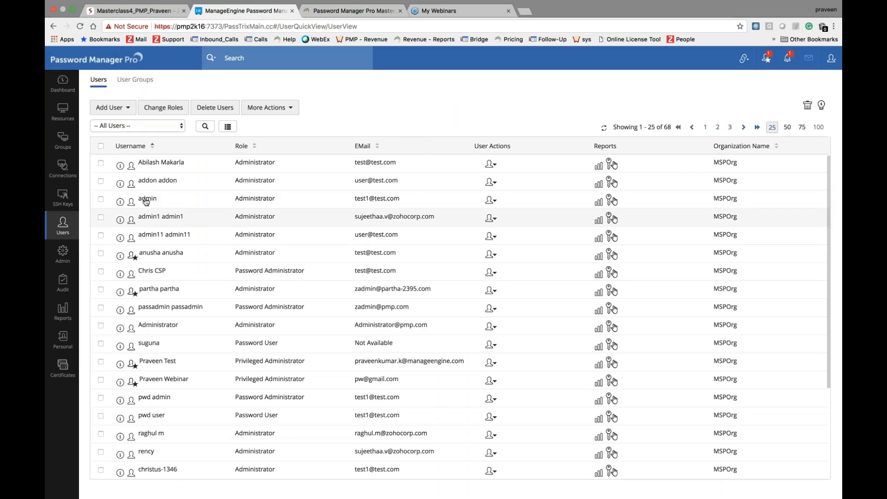
click(121, 110)
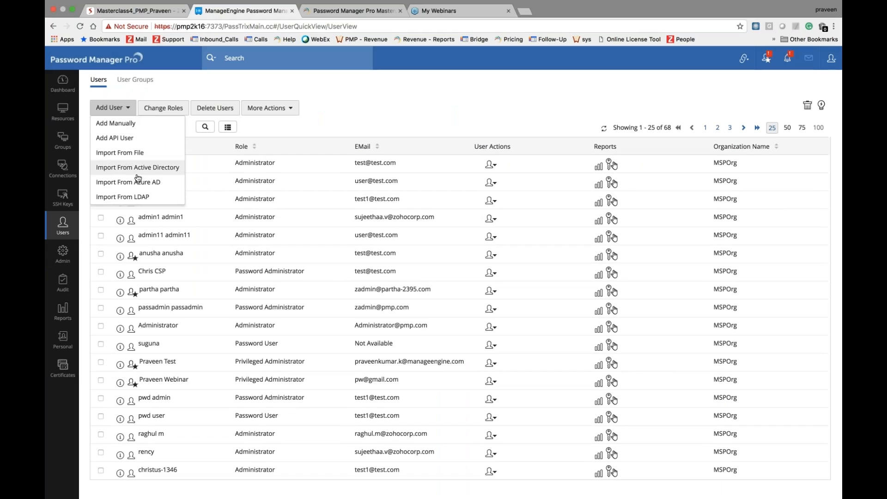
click(138, 198)
Step: Switch the LDAP server type to Others, then cancel the LDAP import unsaved
click(471, 272)
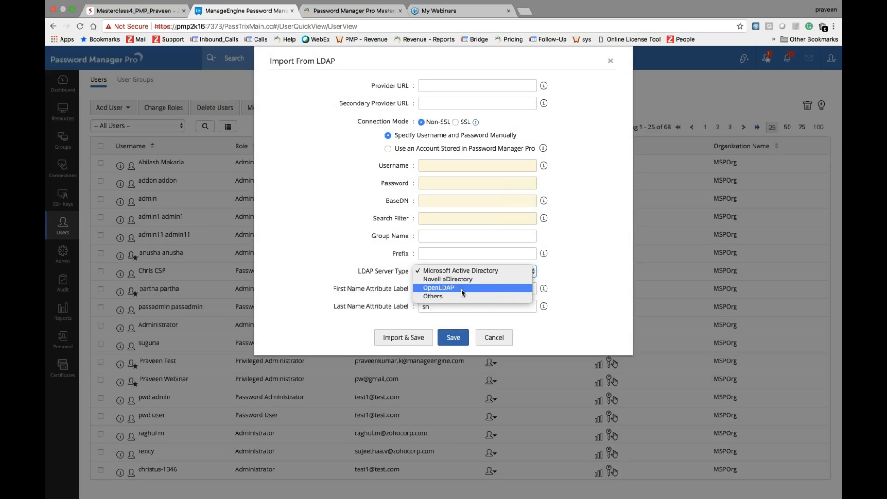
click(439, 296)
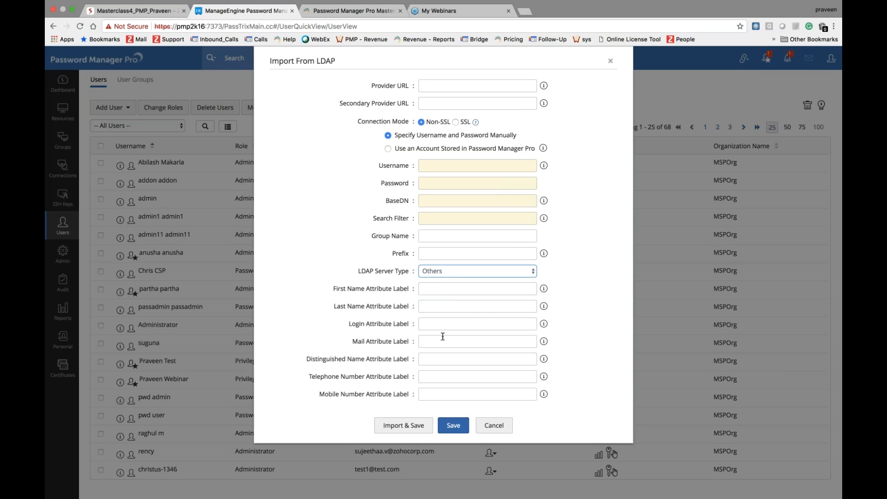
click(492, 429)
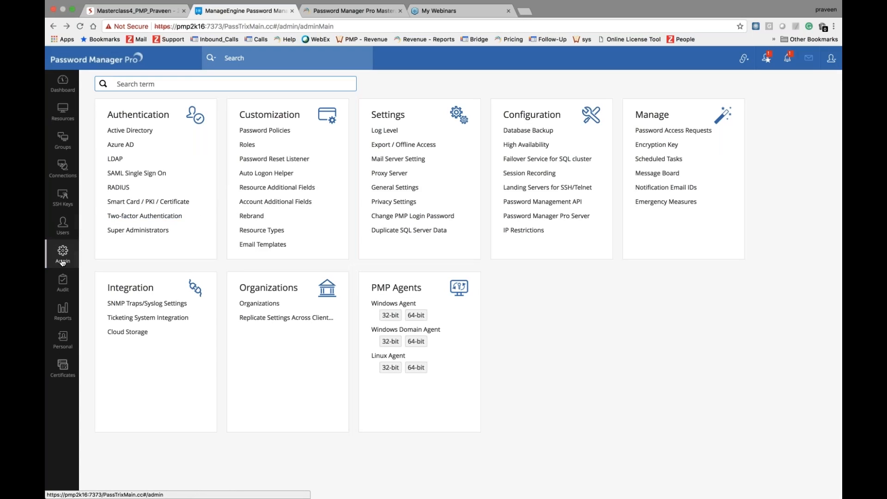
Step: Review the two configured LDAP servers and the first one's sync schedule, then return to the slides
click(119, 162)
click(138, 241)
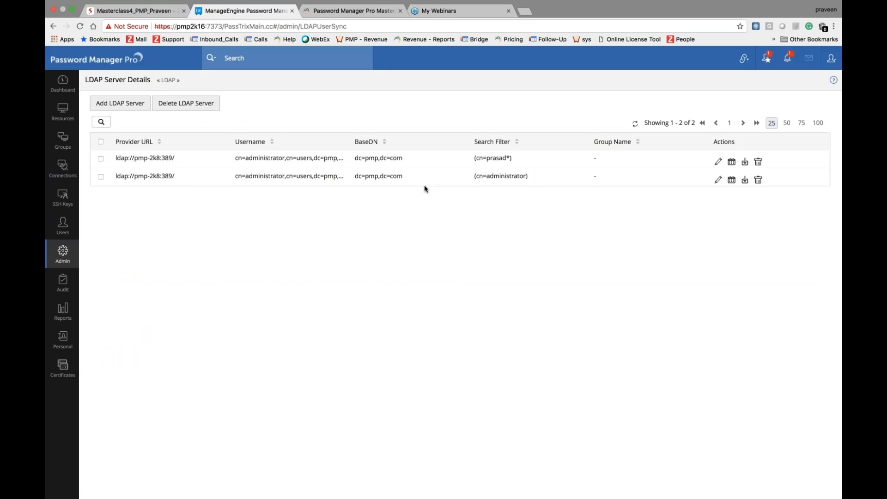
click(731, 161)
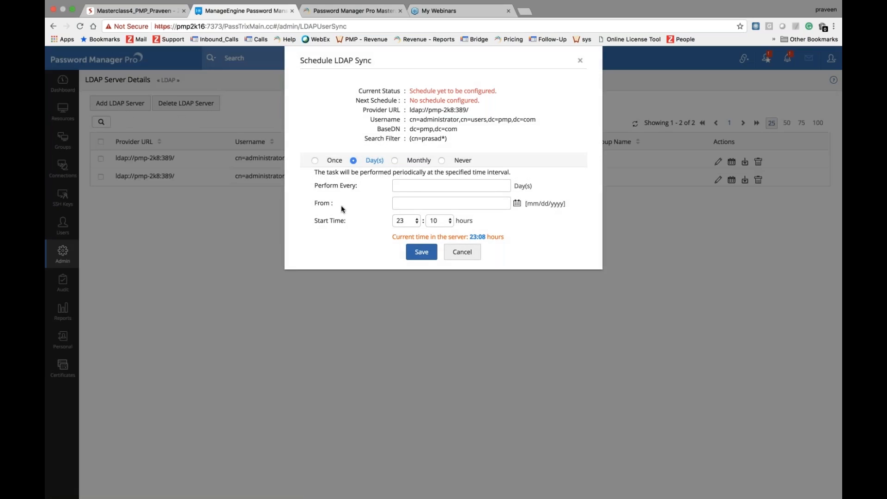
key(Escape)
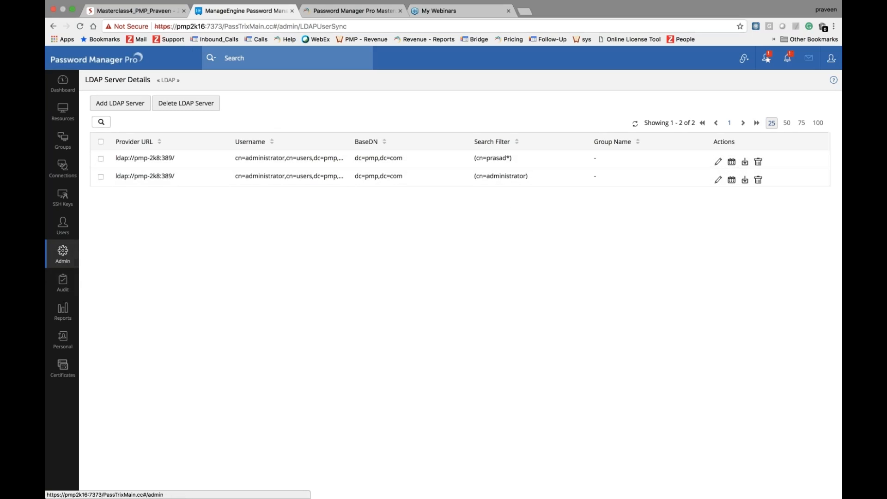
click(157, 16)
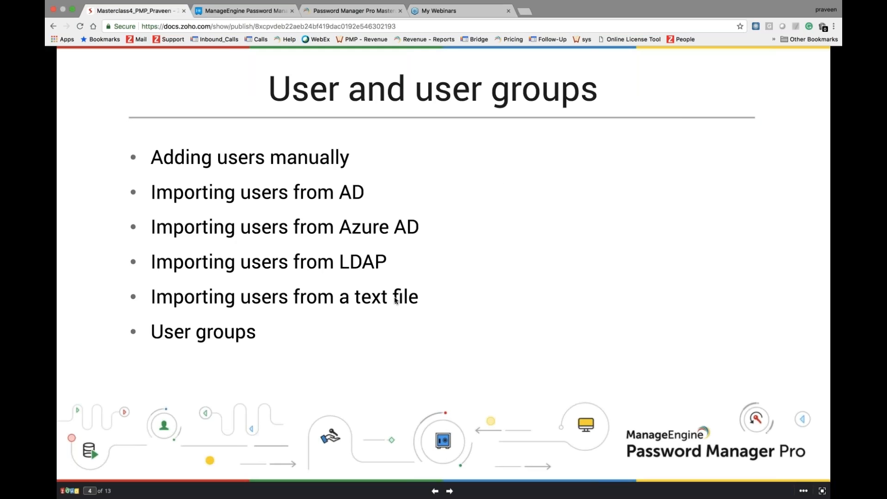
Step: Back on the Users list, open the Import From File form and cancel it without attaching a file
click(241, 16)
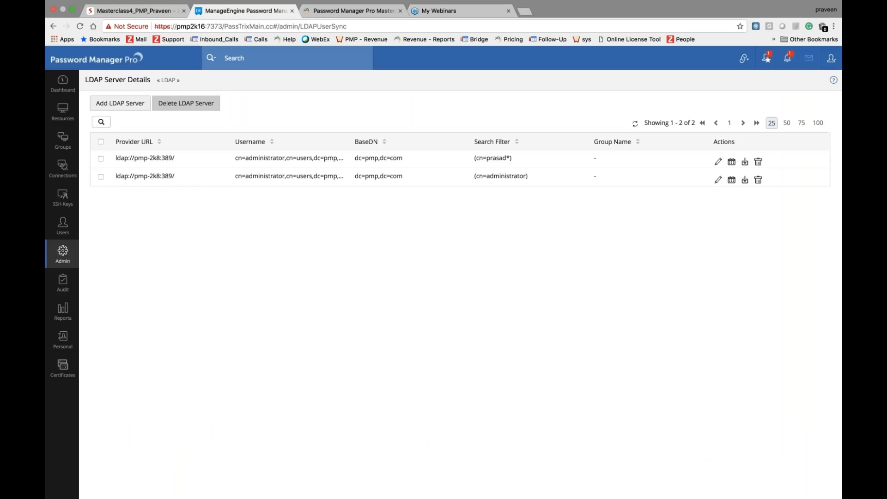
click(63, 226)
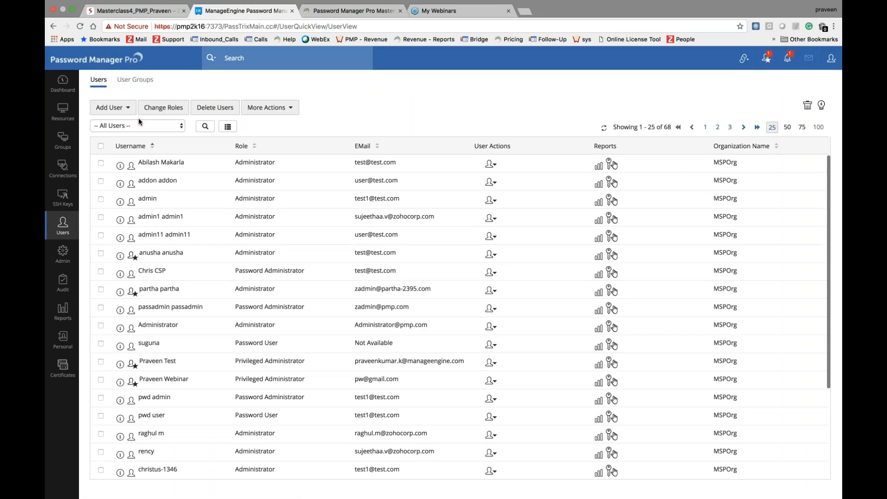
click(110, 108)
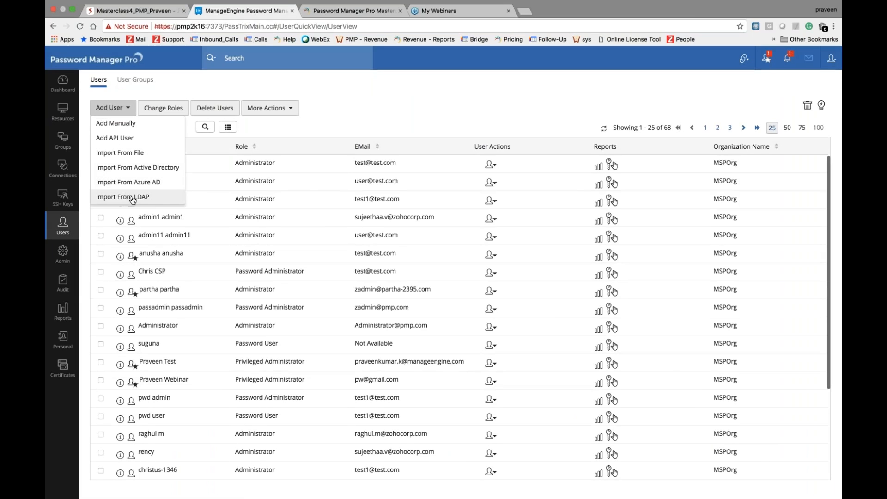
click(130, 153)
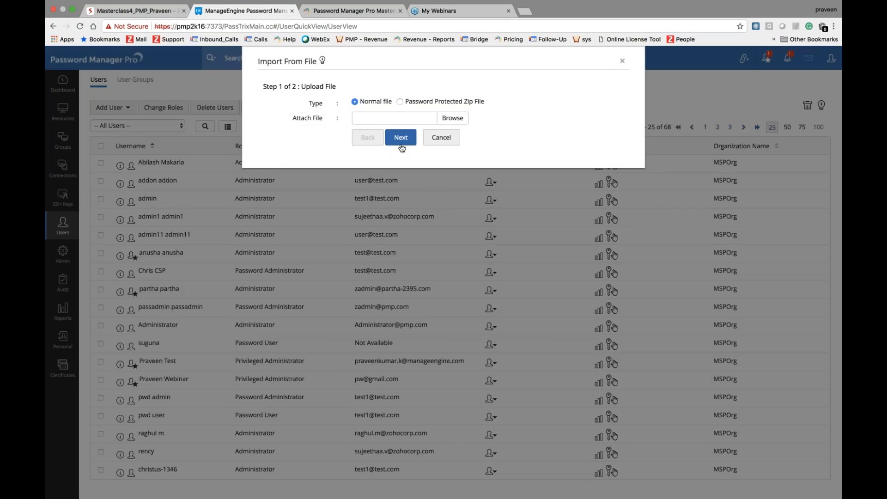
click(442, 139)
click(111, 107)
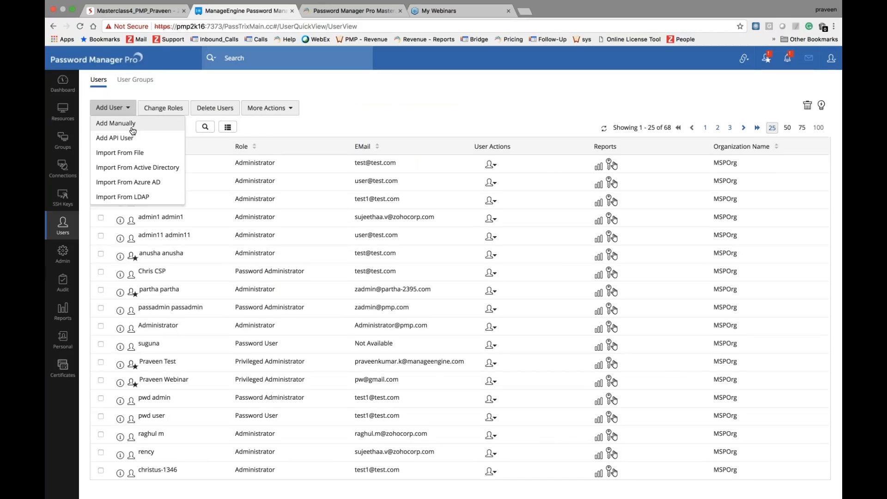
click(141, 130)
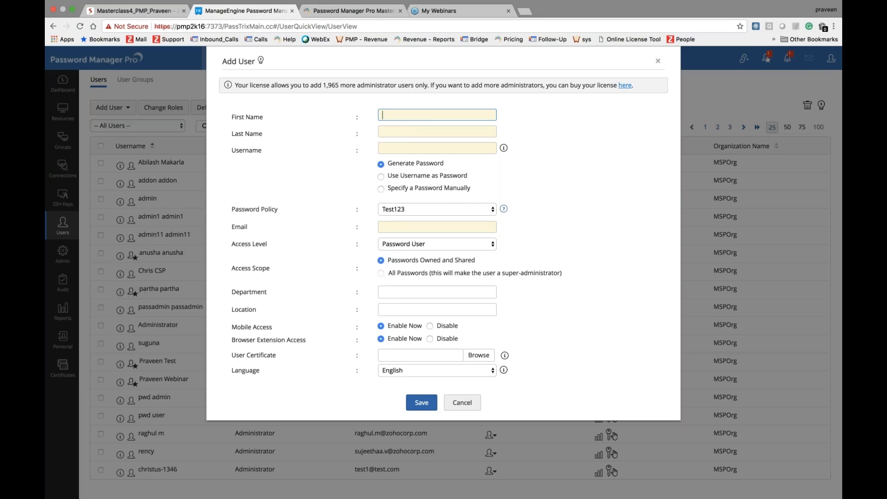
click(461, 403)
click(124, 111)
Step: Preview the Import From File form with Password Protected Zip File selected, then cancel it
click(140, 157)
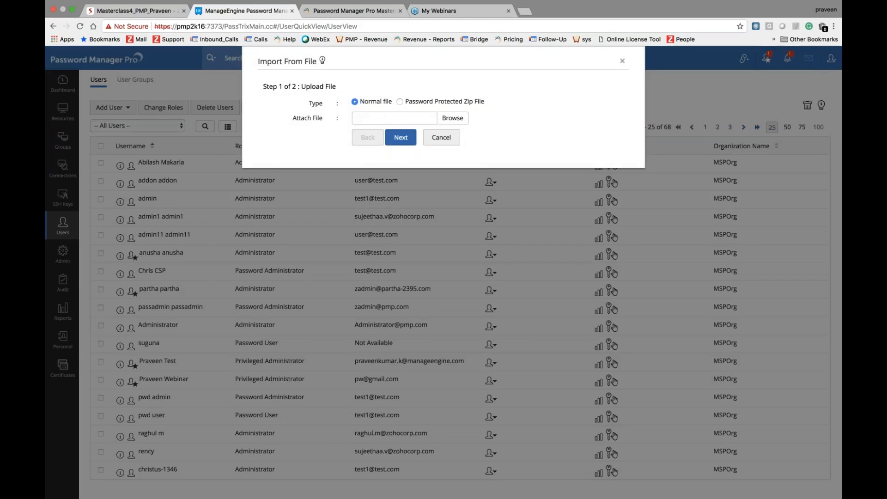
click(400, 102)
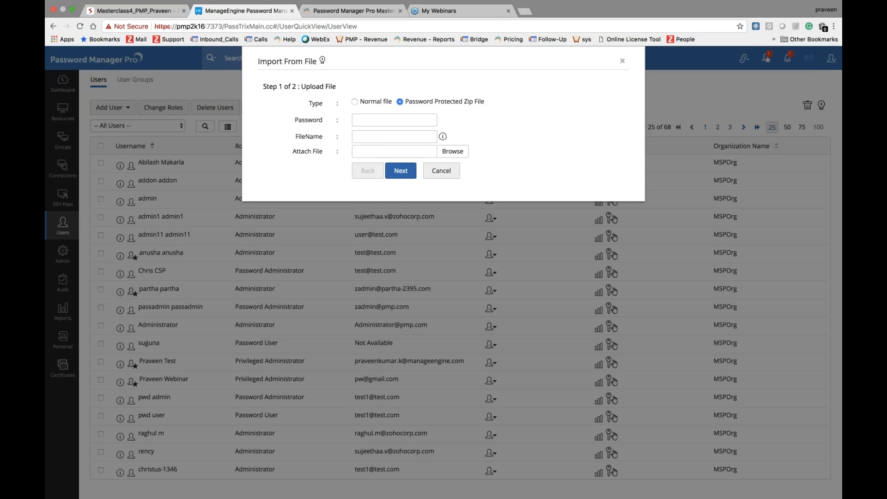
click(441, 173)
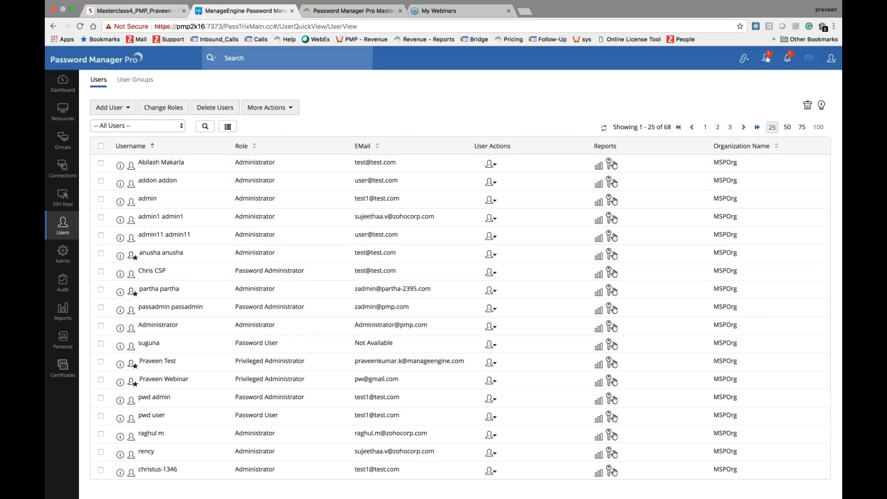
Step: Return from the slides to Password Manager Pro and show the User Groups tab listing 49 groups
click(148, 12)
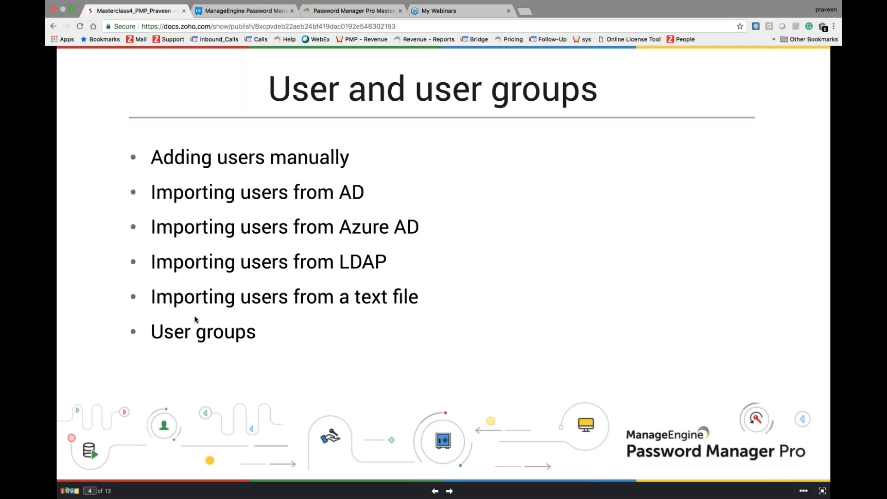
click(244, 10)
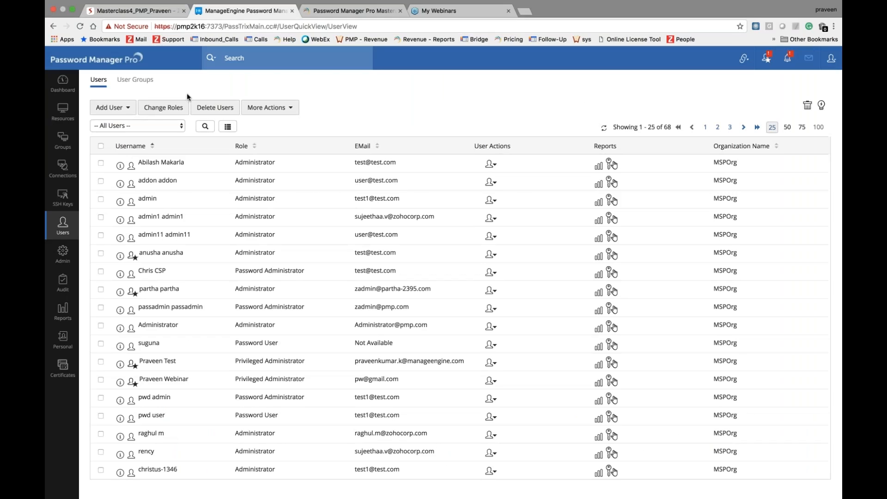
click(137, 81)
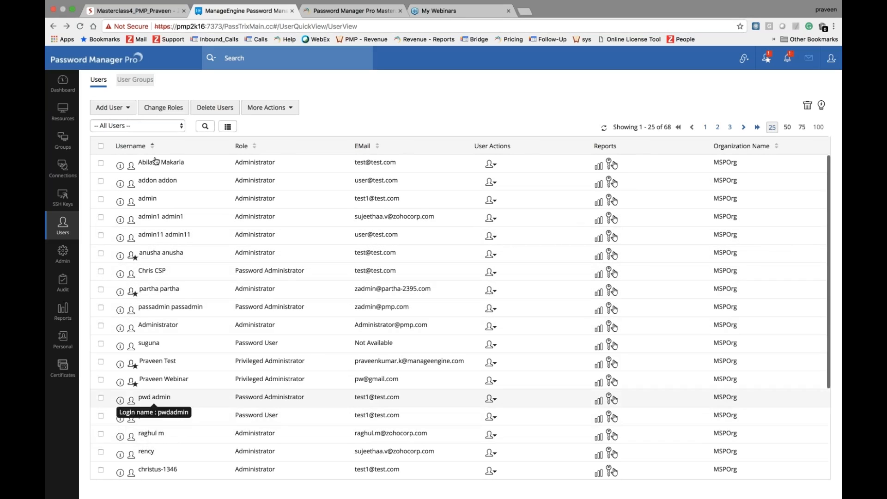
click(135, 81)
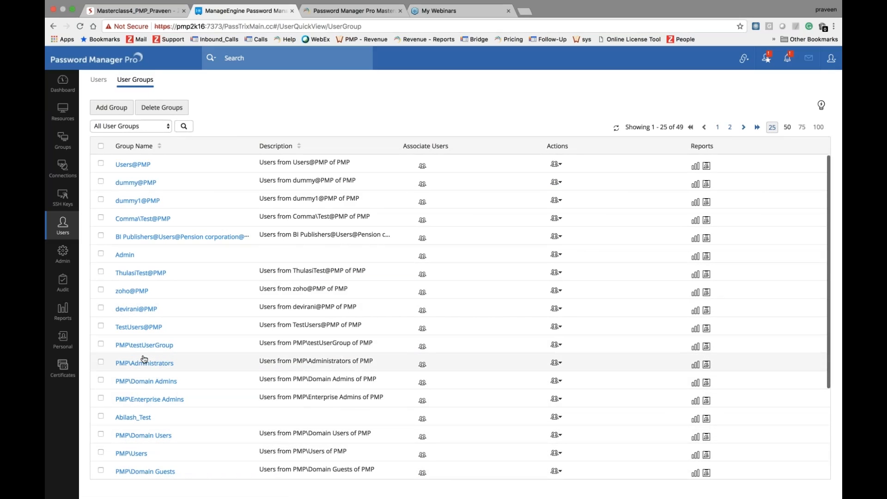
Step: Add a group named 'Webinar test', then select all listed users as its members
click(112, 108)
click(428, 98)
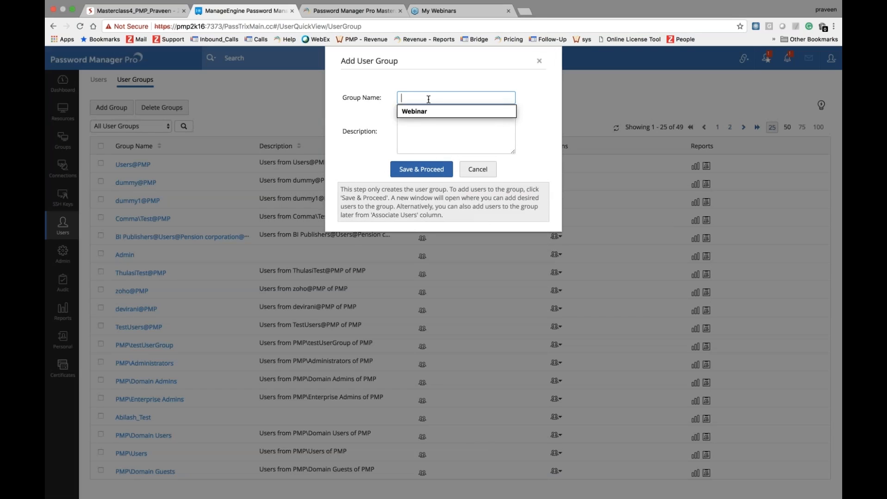
click(417, 112)
text(test)
key(Return)
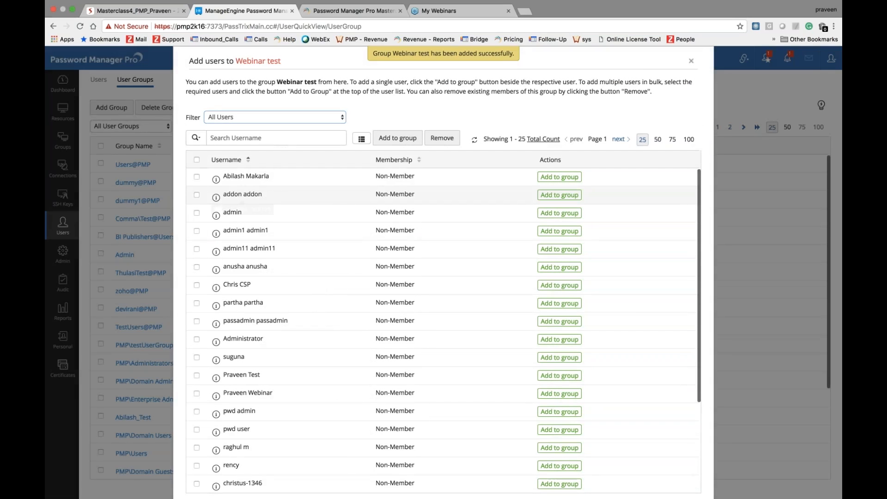
click(578, 180)
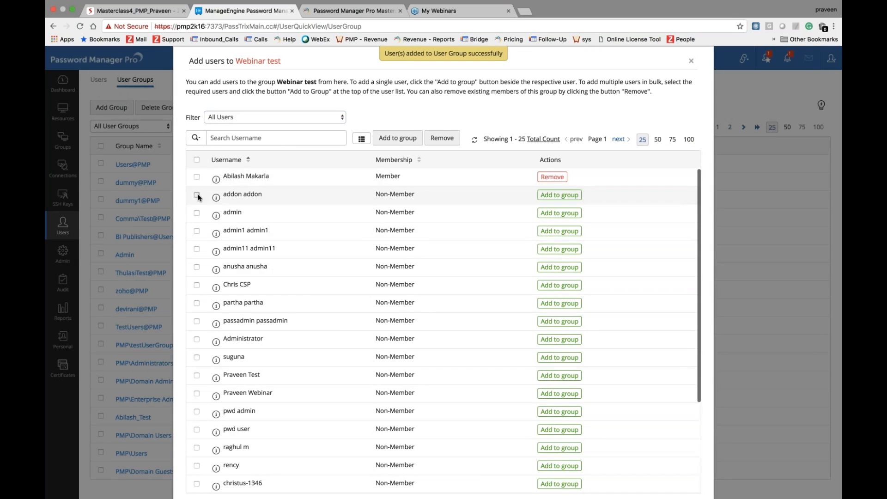
click(197, 160)
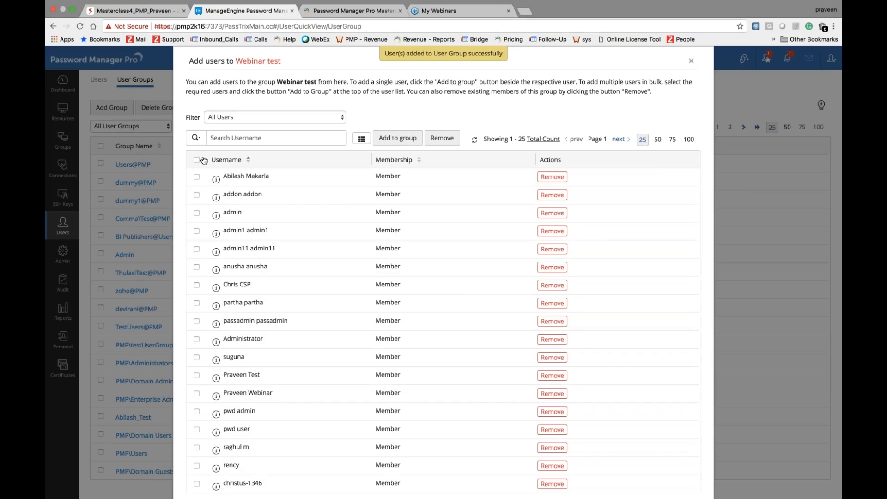
click(691, 61)
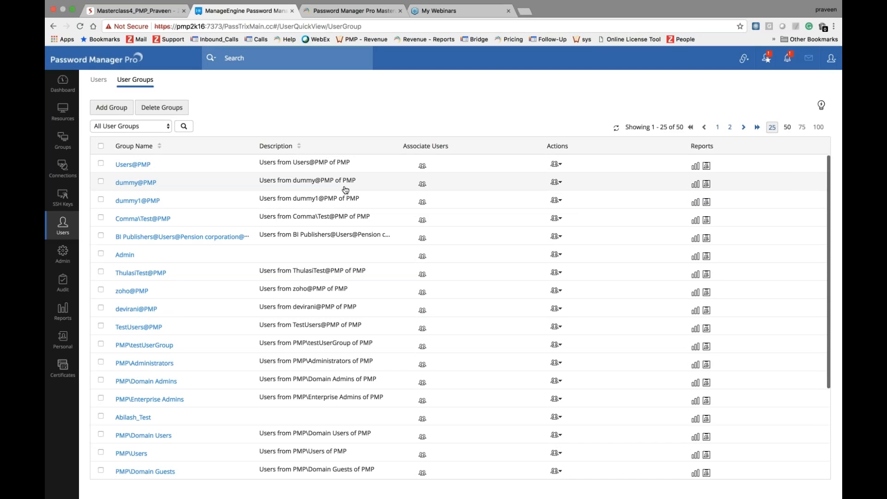
Step: Advance the deck to slide 5 'User actions', then reopen the Users list (25 of 68)
click(134, 14)
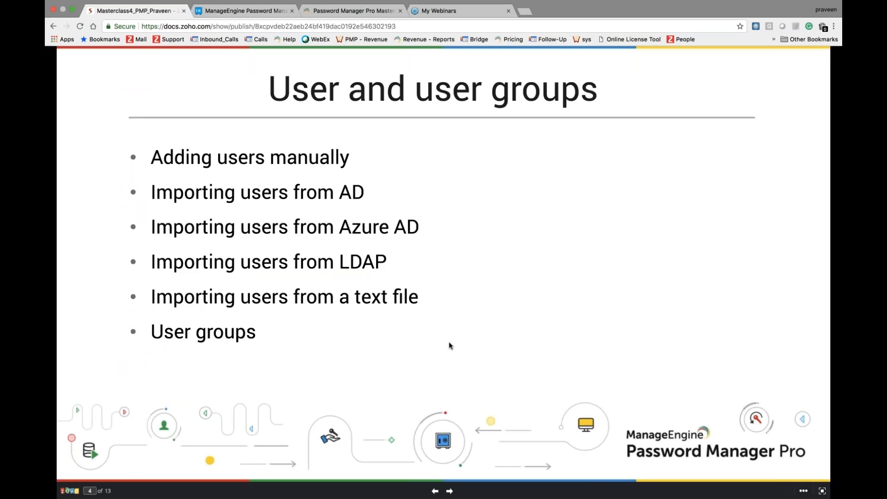
key(Right)
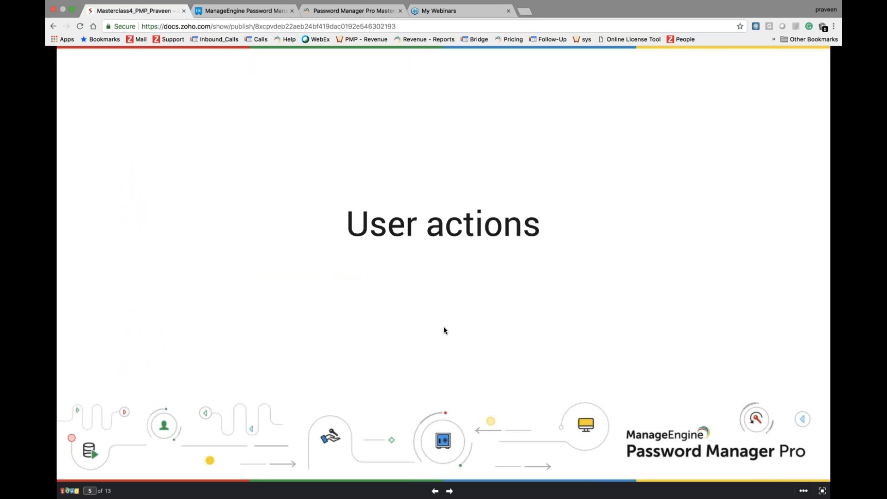
click(245, 10)
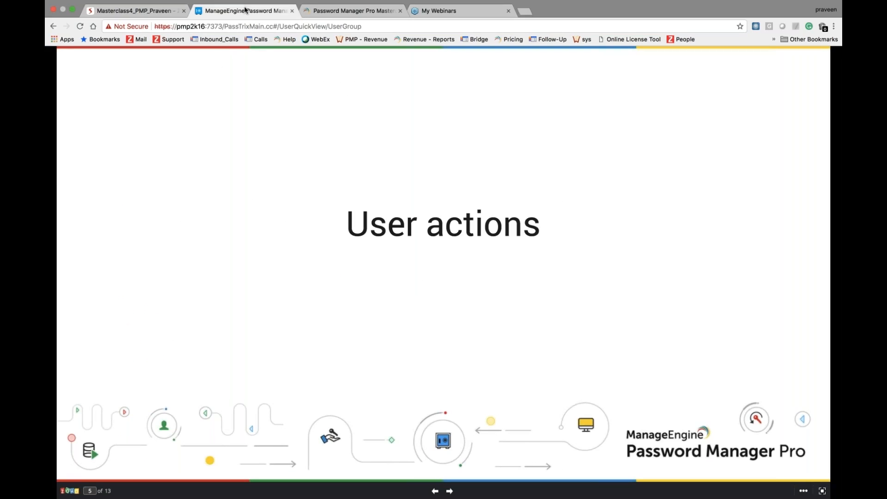
click(98, 82)
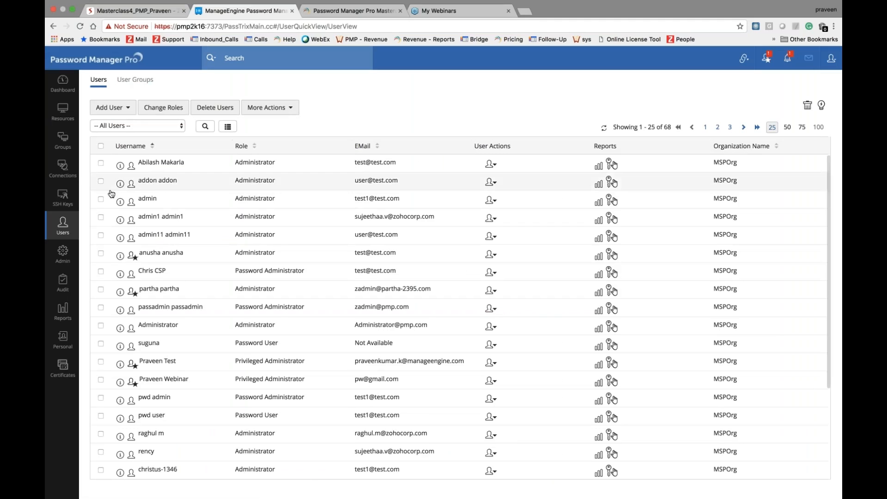
click(496, 168)
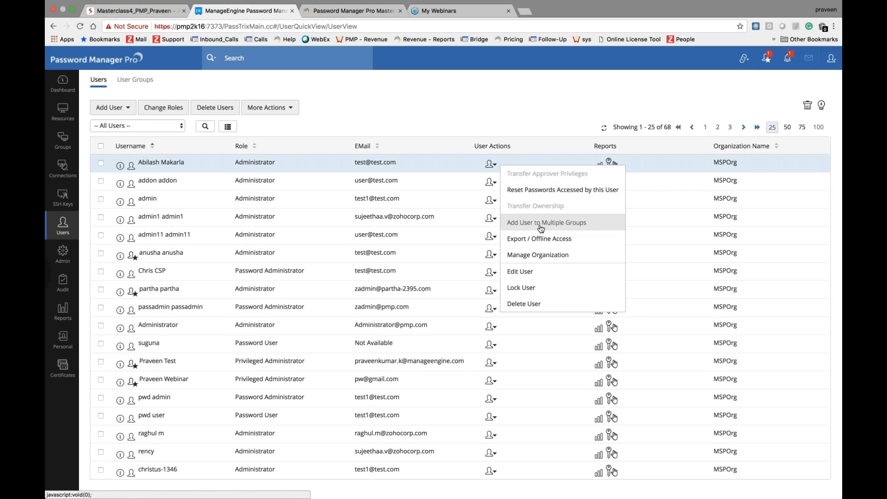
click(526, 277)
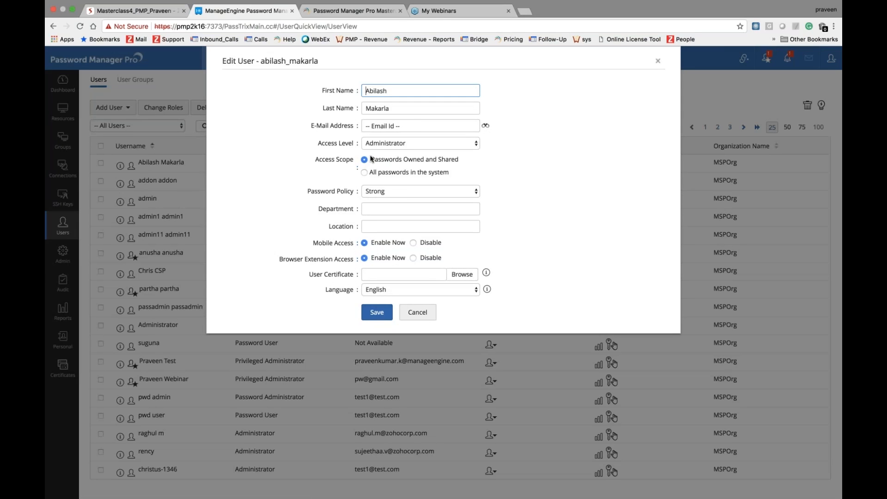
click(486, 125)
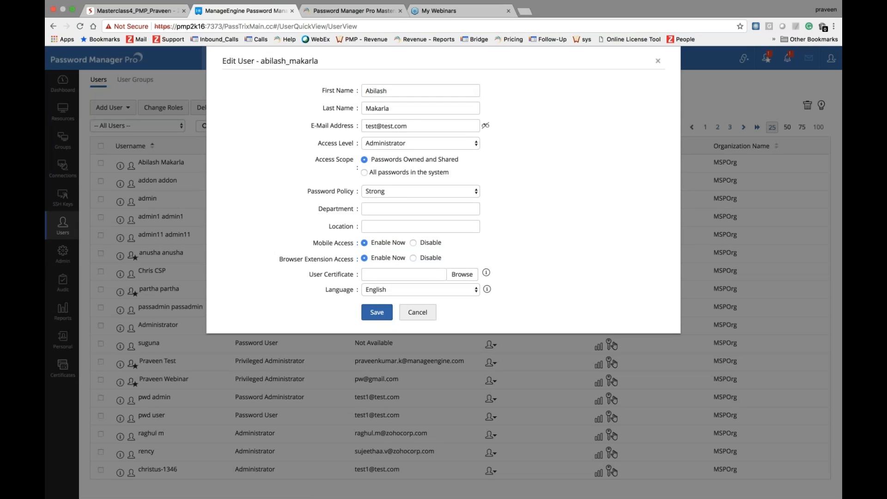
click(418, 312)
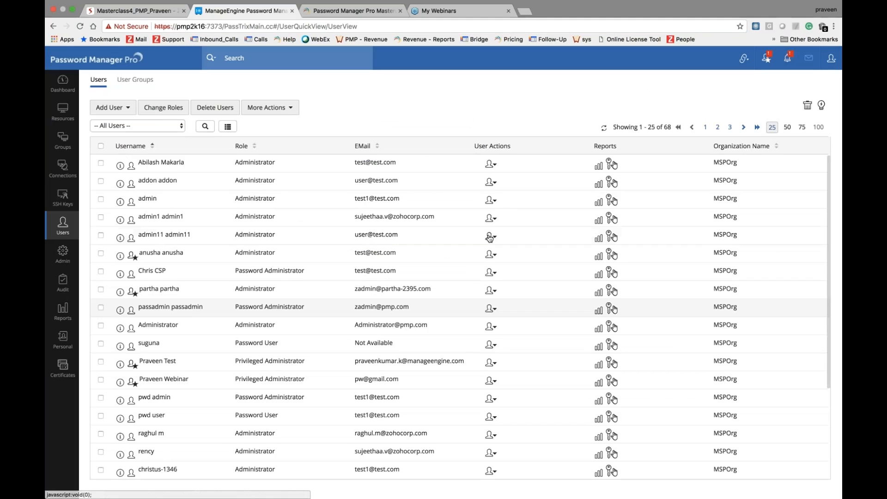
click(494, 166)
scroll(513, 275, down, 2)
click(493, 170)
scroll(481, 176, up, 1)
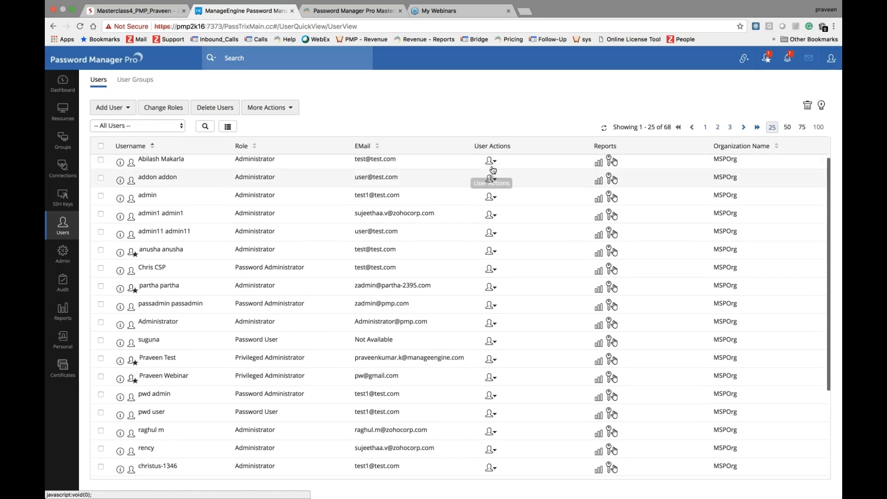
click(492, 167)
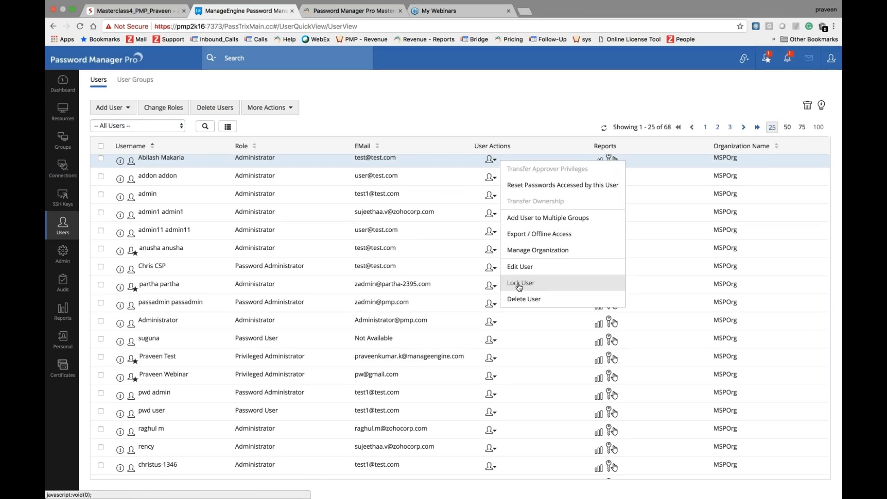
click(471, 117)
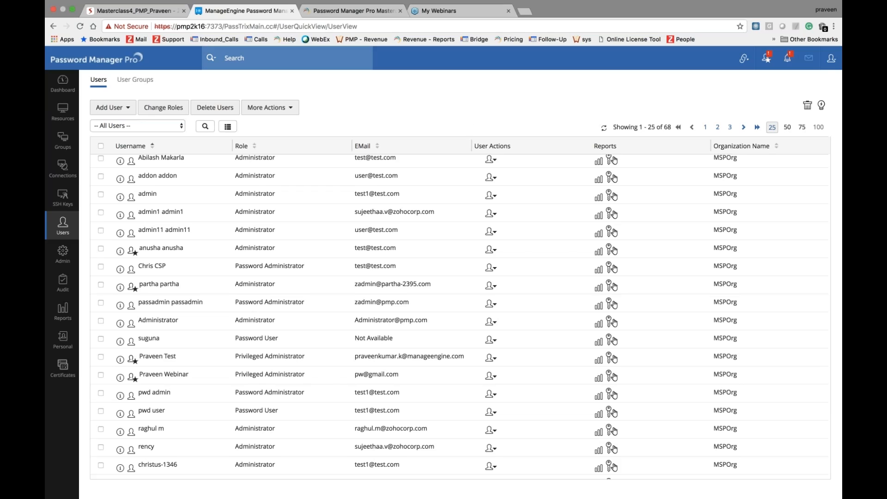
Step: Show the first user's User Actions menu, glance at the slides, and come back to Password Manager Pro
click(491, 161)
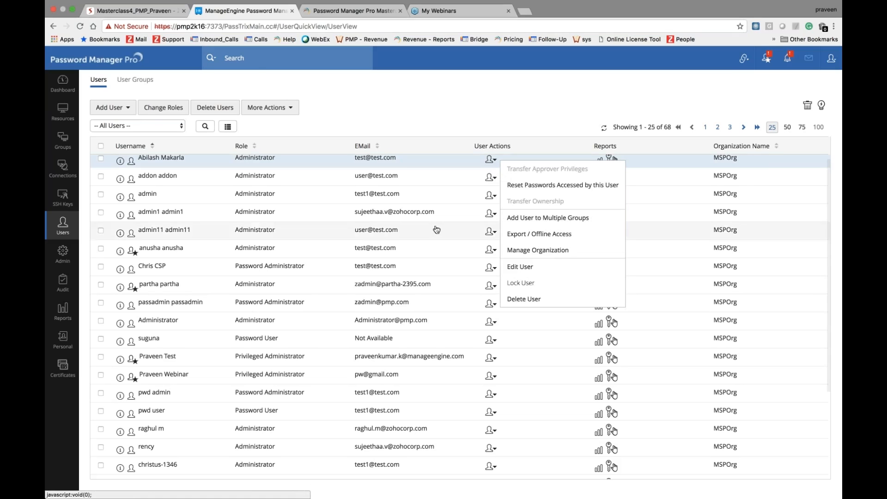
click(160, 12)
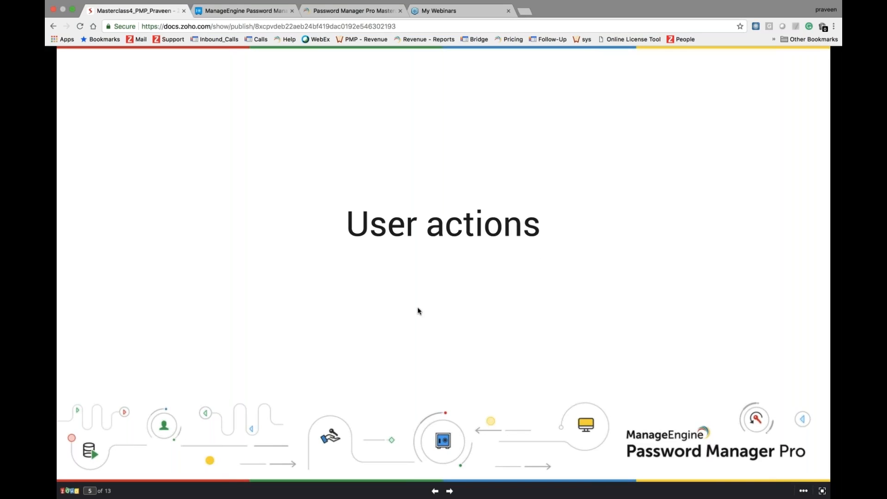
click(256, 10)
Step: Tick the first two users and view their Two-factor Authentication options without changing anything
click(358, 134)
click(101, 158)
click(101, 177)
click(268, 107)
click(288, 125)
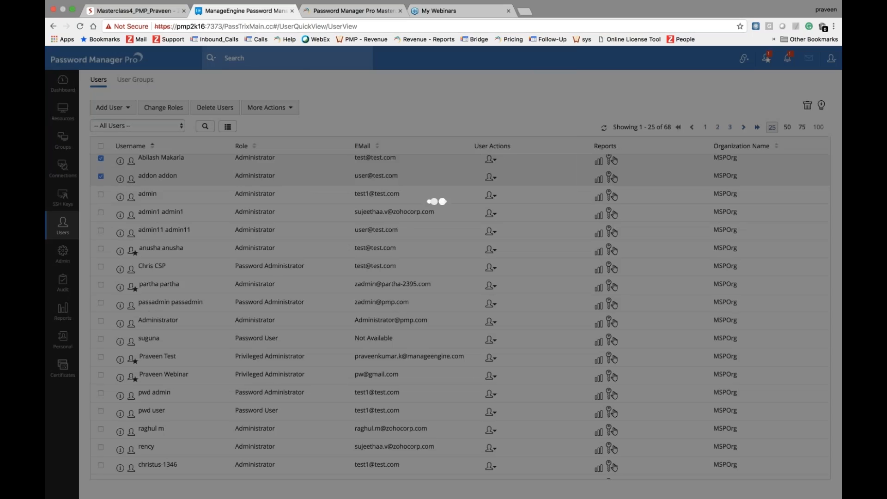
click(469, 174)
Step: View the Change Tab Settings for the two ticked users and close without saving
click(268, 108)
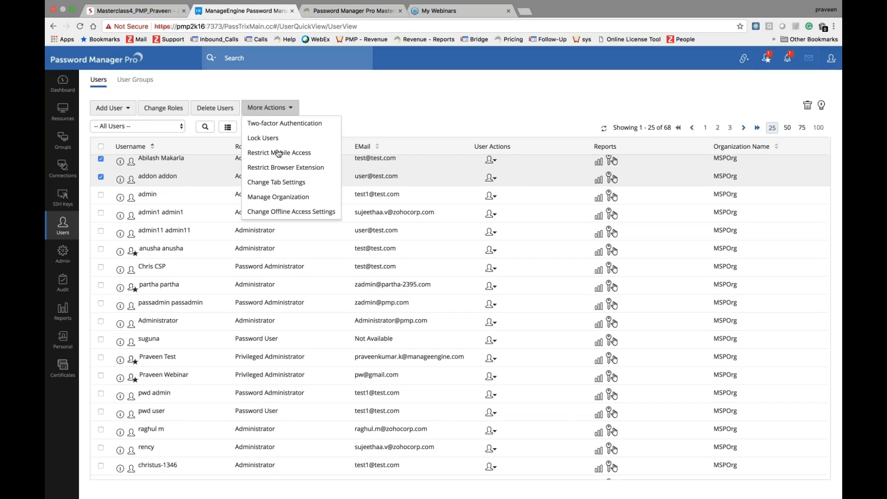
click(284, 189)
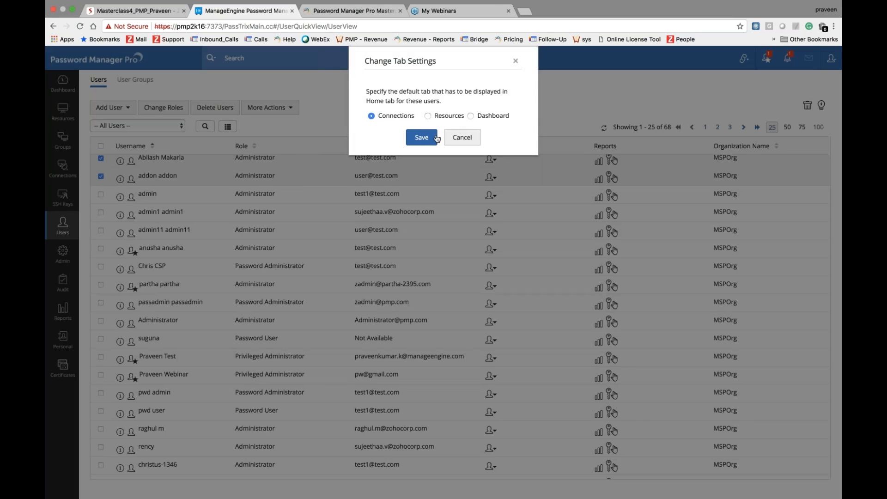
click(452, 139)
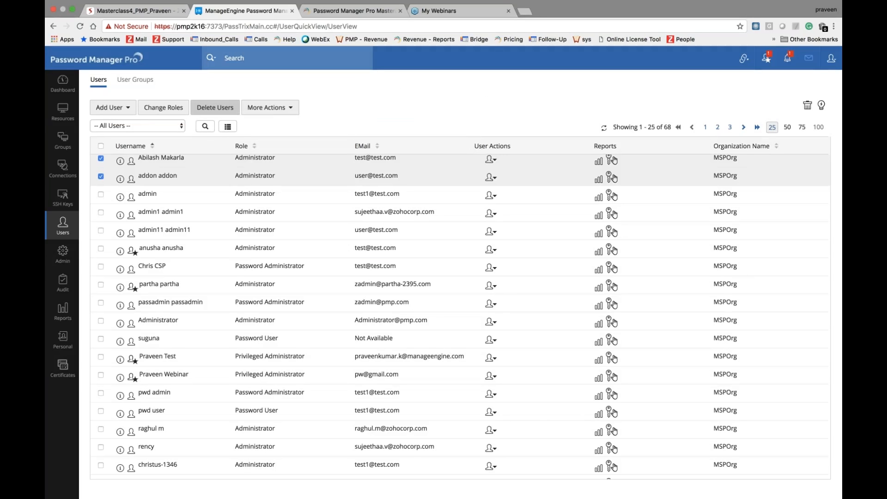
Step: Advance the deck to slide 6 'Default and custom roles', then return to the Users list
click(141, 9)
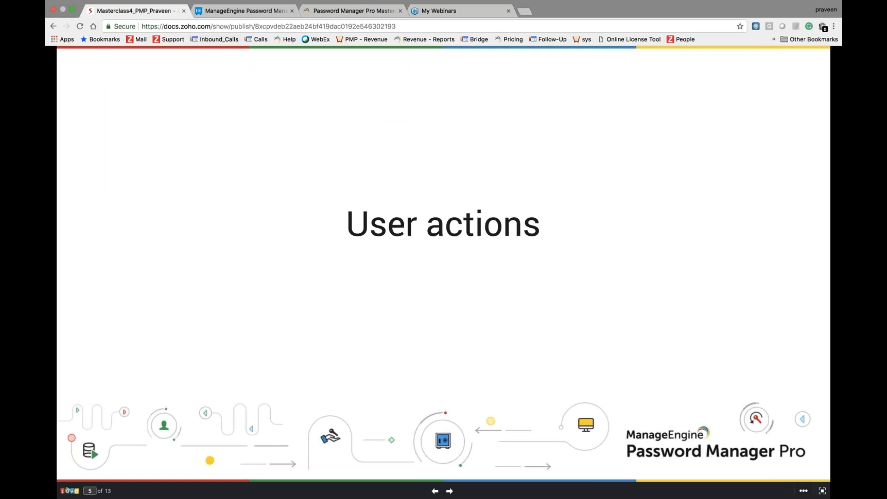
key(Right)
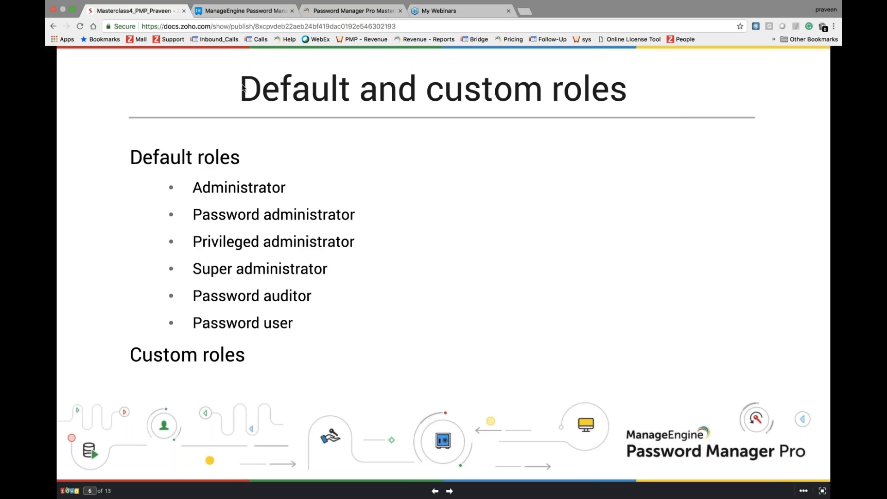
click(258, 12)
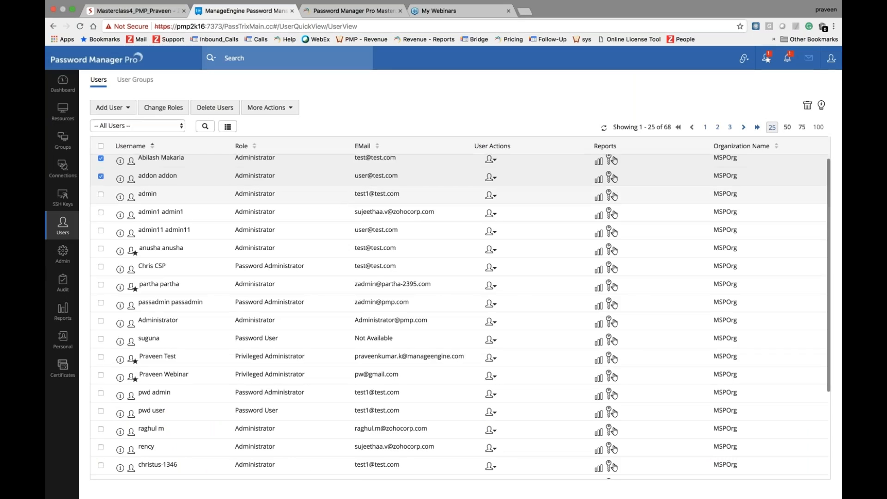
click(164, 108)
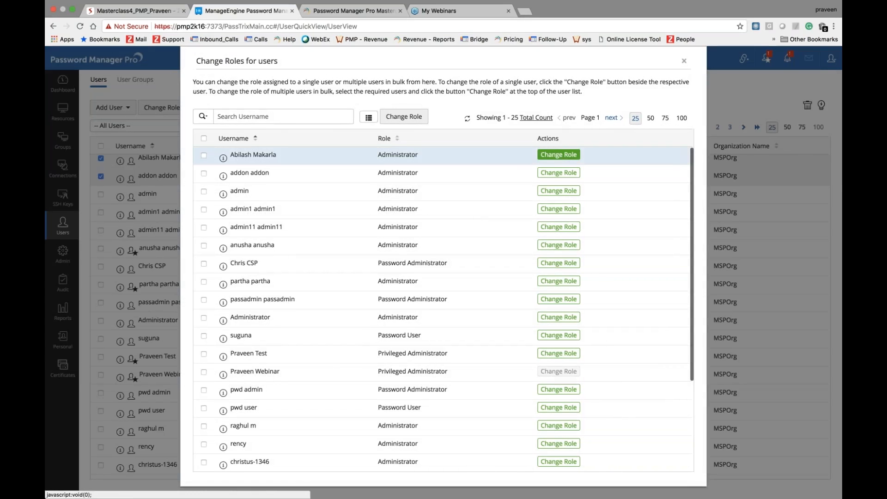
click(558, 154)
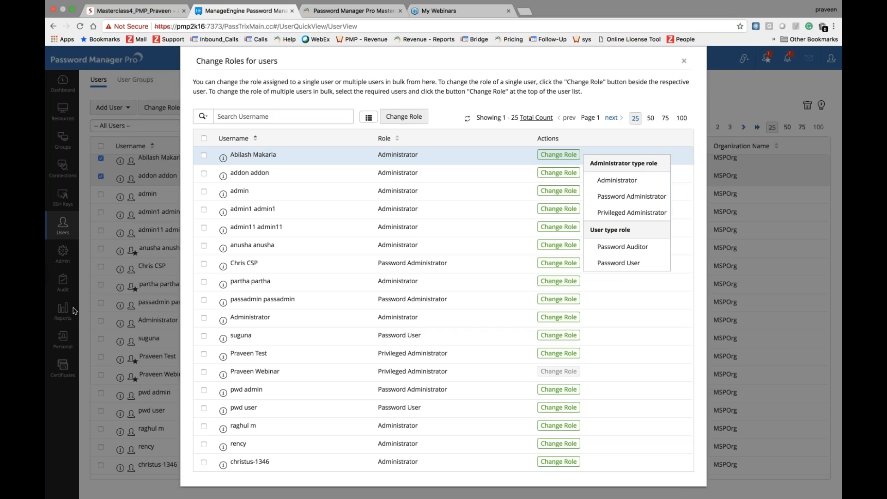
click(684, 61)
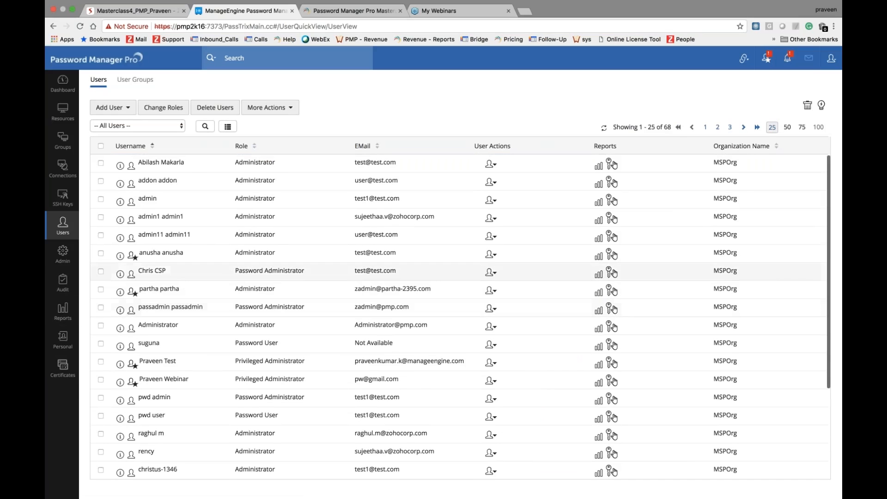
Step: Show slide 7's table of each role's permitted operations, then return to the Users list
click(138, 11)
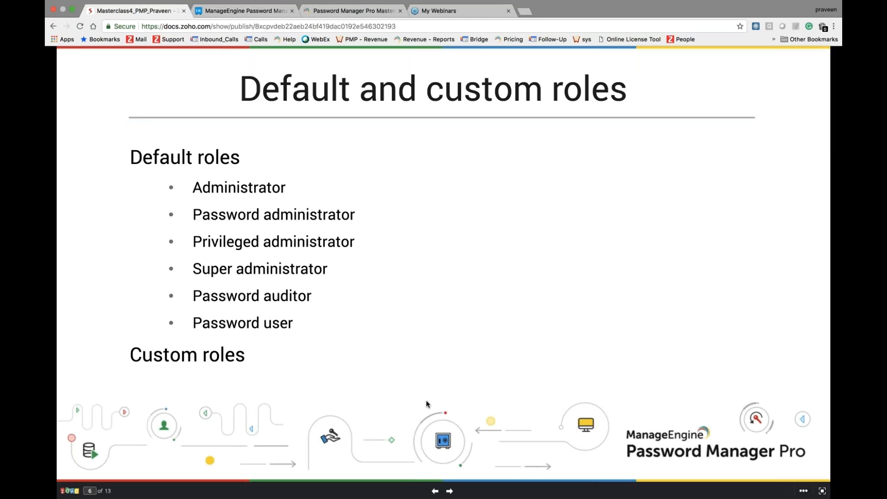
key(Right)
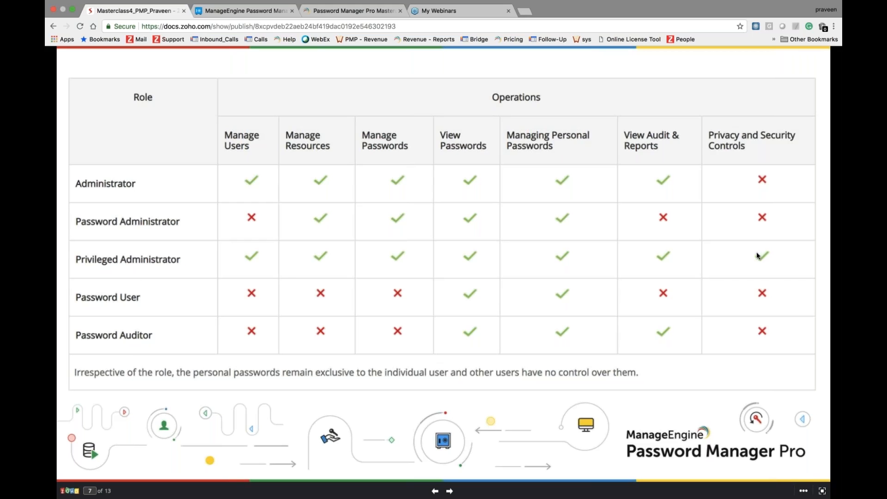
click(249, 15)
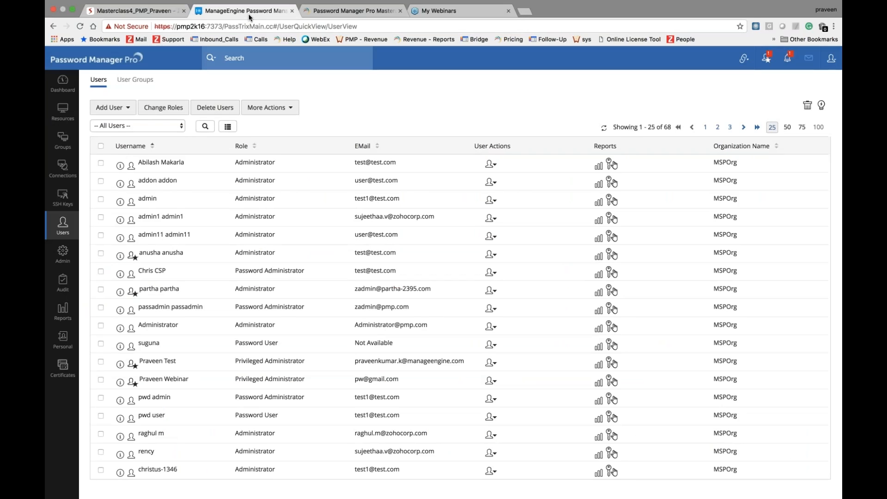
Step: Open Admin > IP Restrictions to show the empty allowed and blocked IP address fields
click(63, 253)
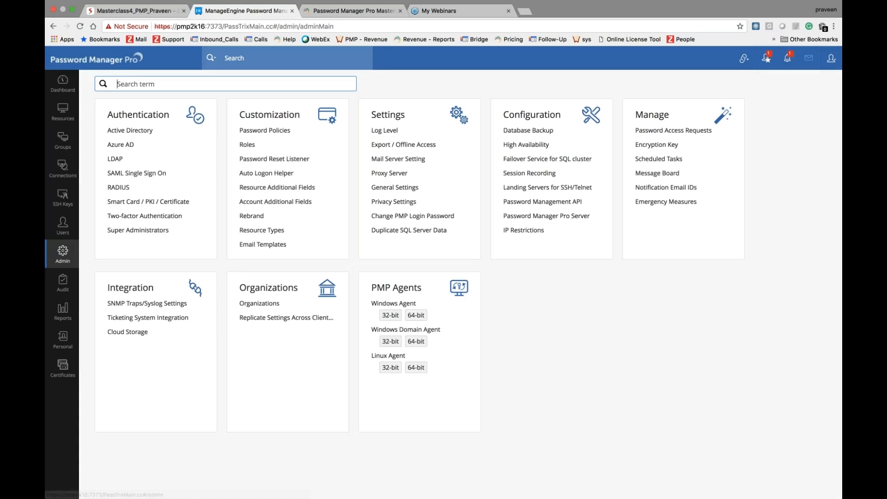
click(534, 236)
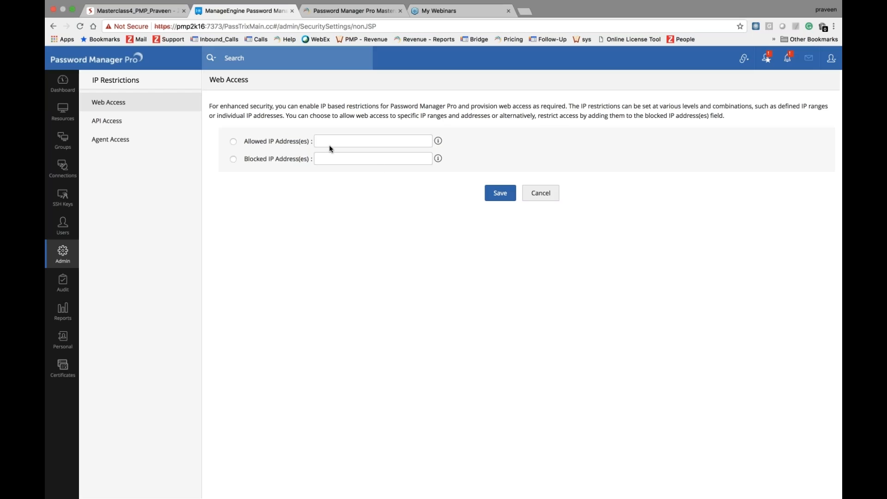
Step: Open Admin > Emergency Measures, then return to slide 7 in the Masterclass4 deck
click(59, 259)
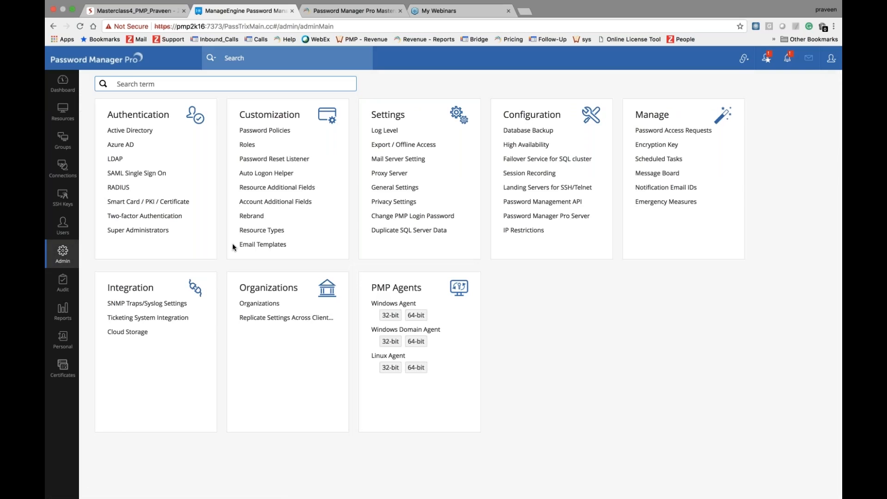
click(687, 206)
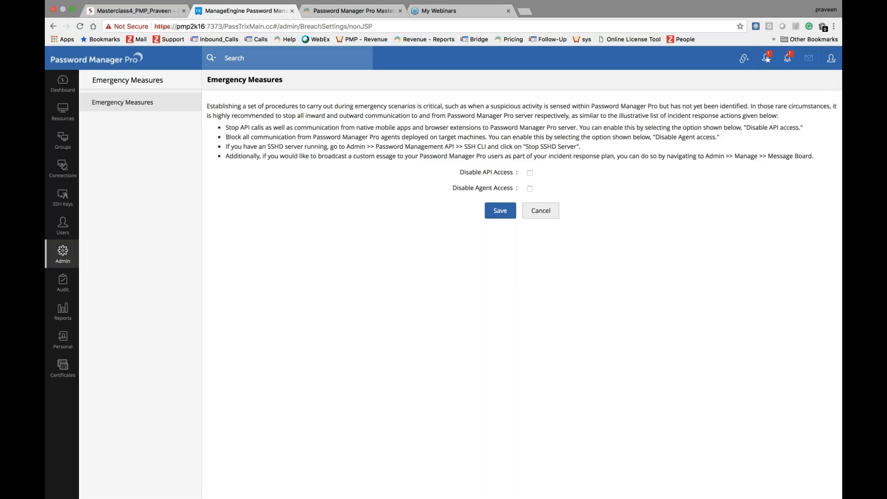
click(124, 10)
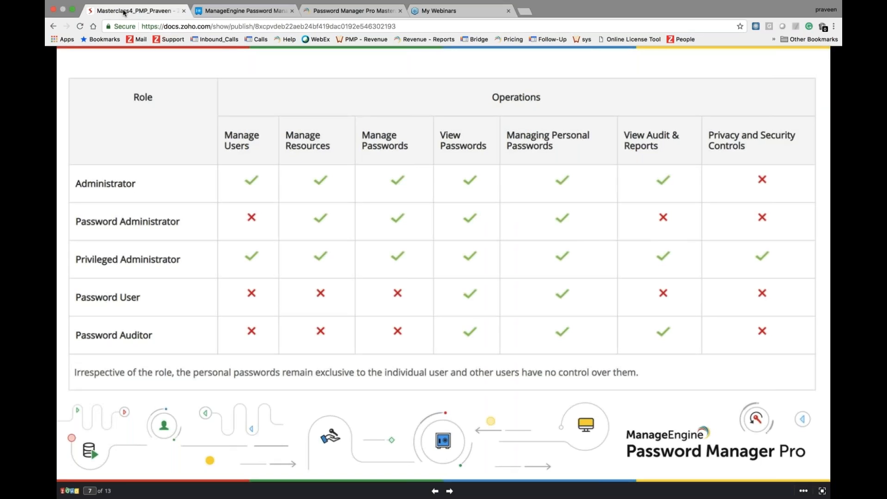
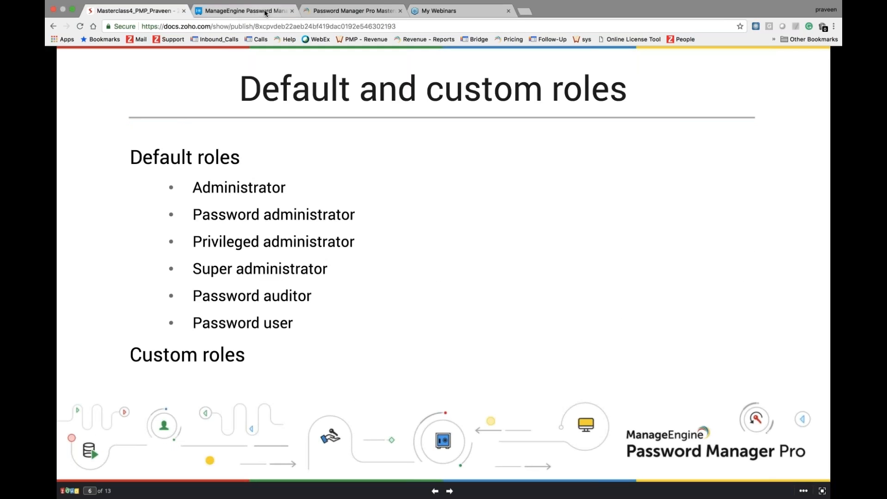
Step: Show slide 6, 'Default and custom roles', listing the six default roles plus custom roles
click(245, 11)
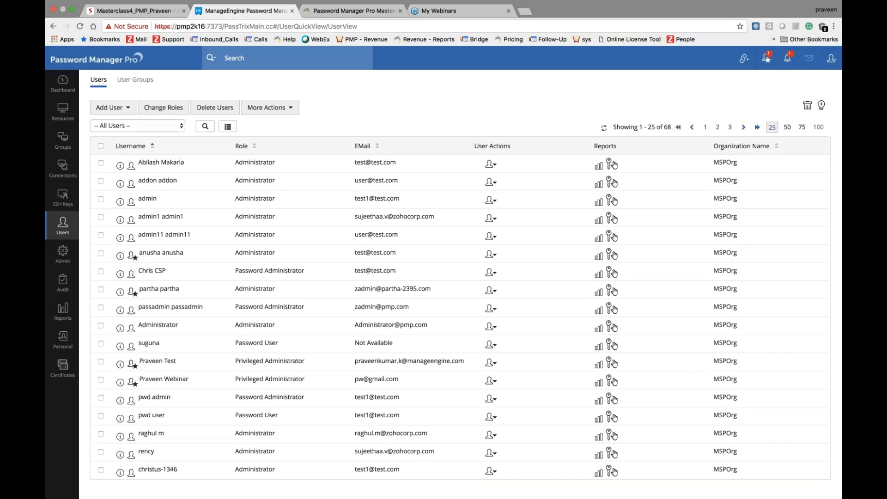
click(491, 164)
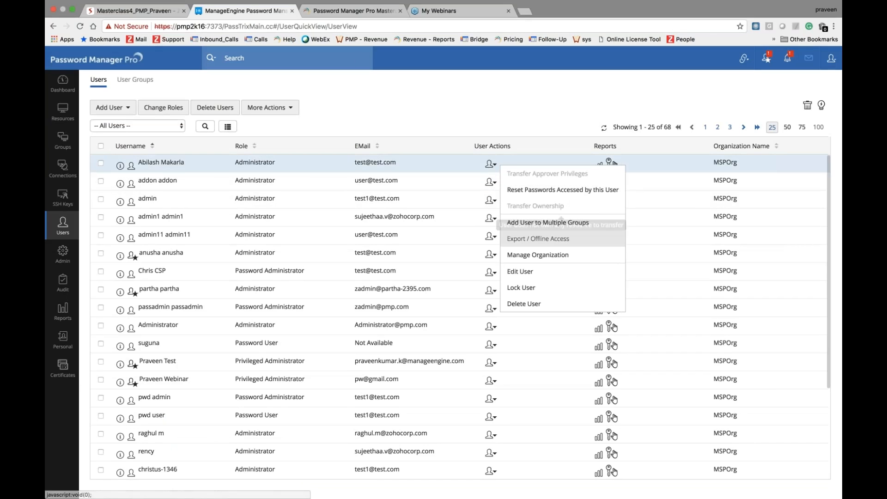
click(521, 271)
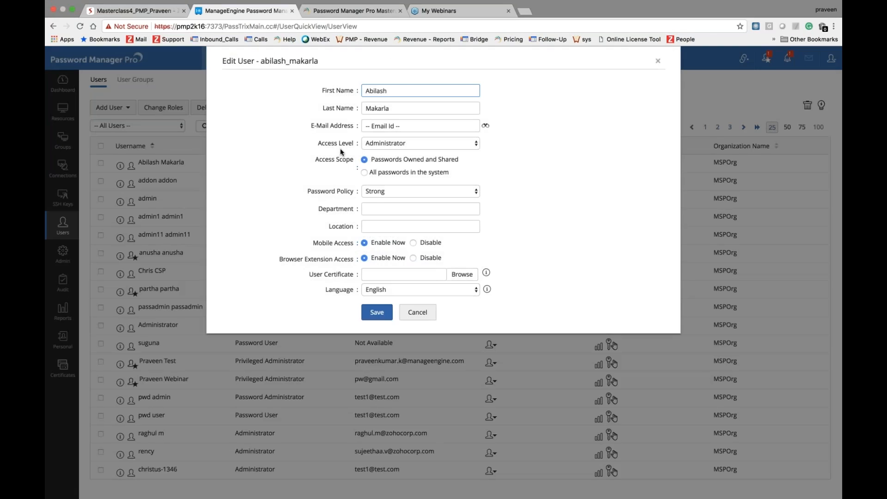
click(388, 144)
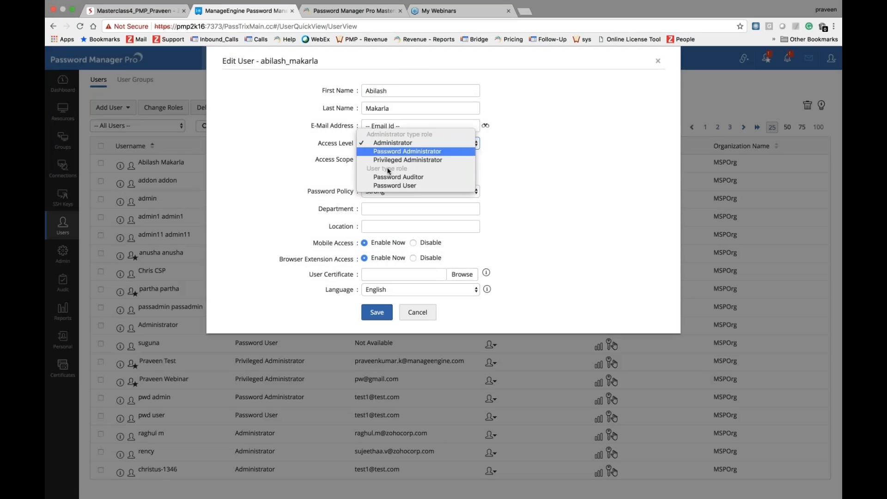
click(393, 142)
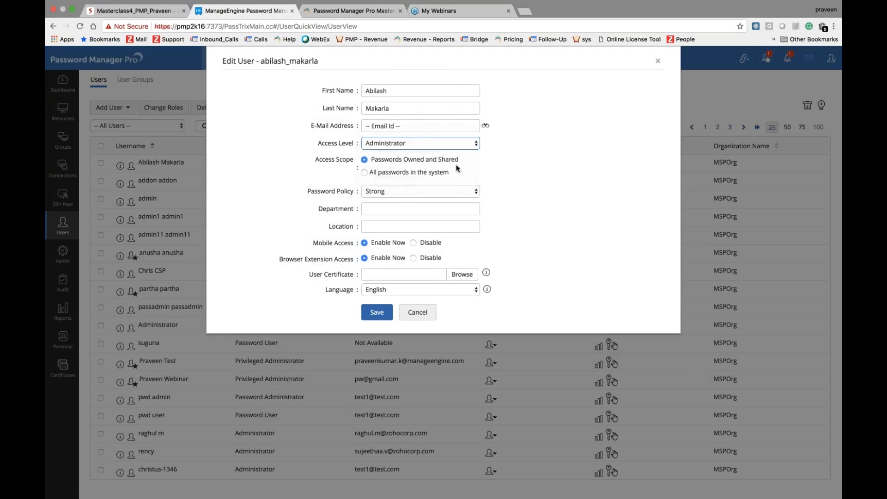
click(365, 173)
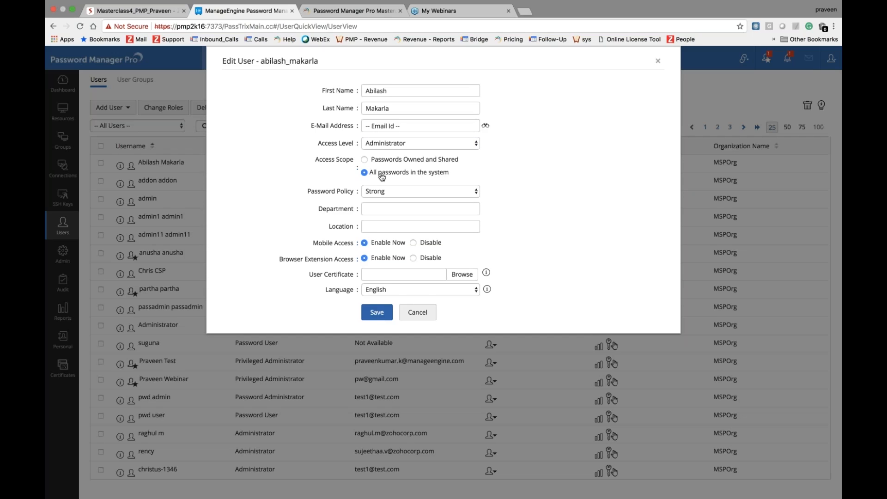
click(417, 312)
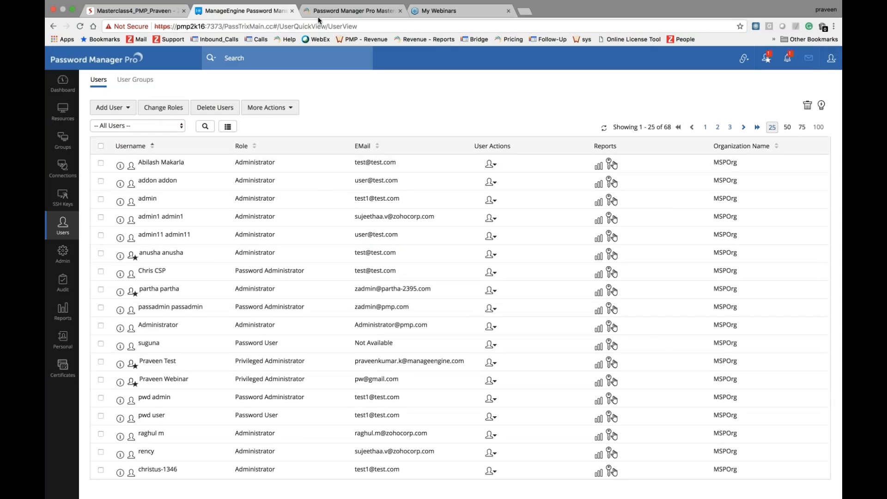
click(169, 12)
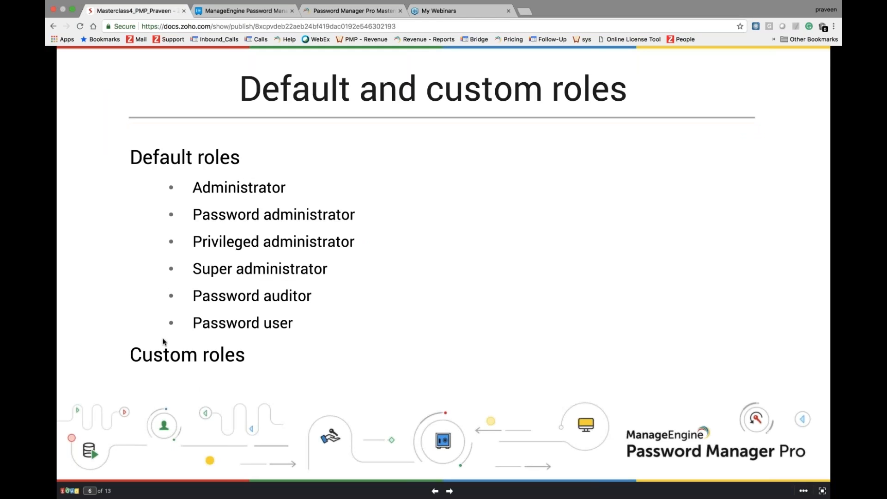
click(278, 11)
Step: Under Admin > Roles, start a new role and toggle its resource-adding and delete permissions
click(67, 263)
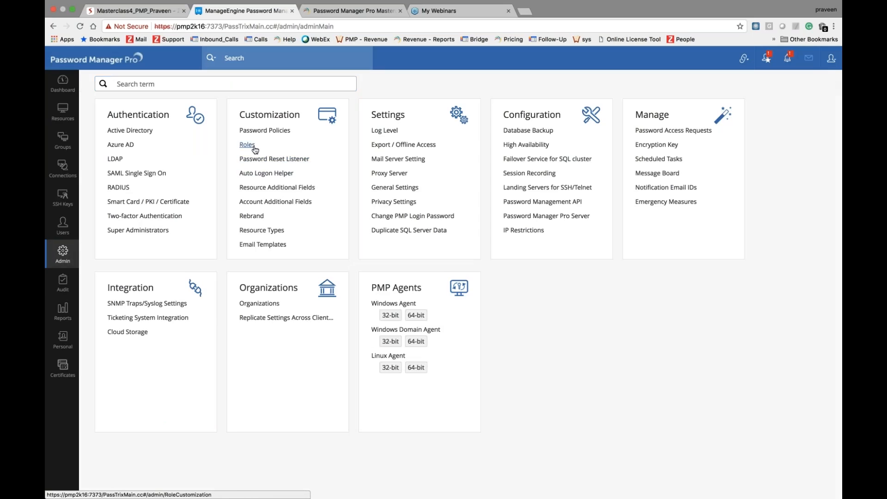
click(247, 144)
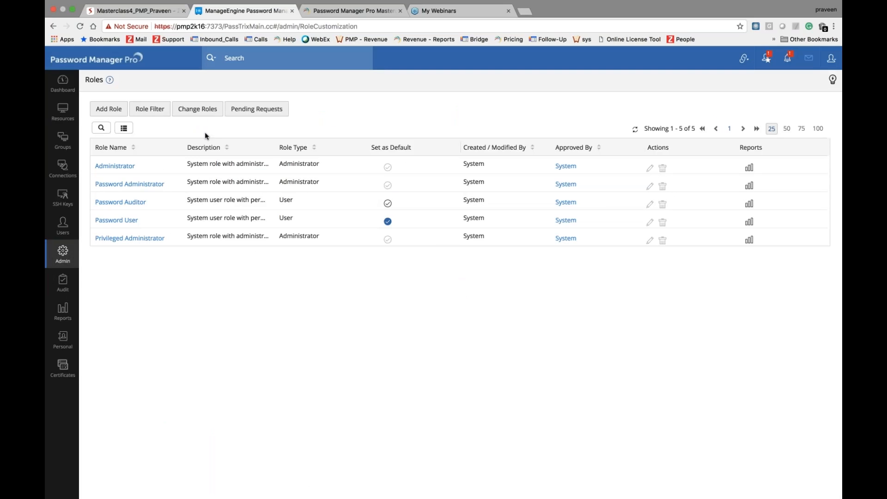
click(109, 108)
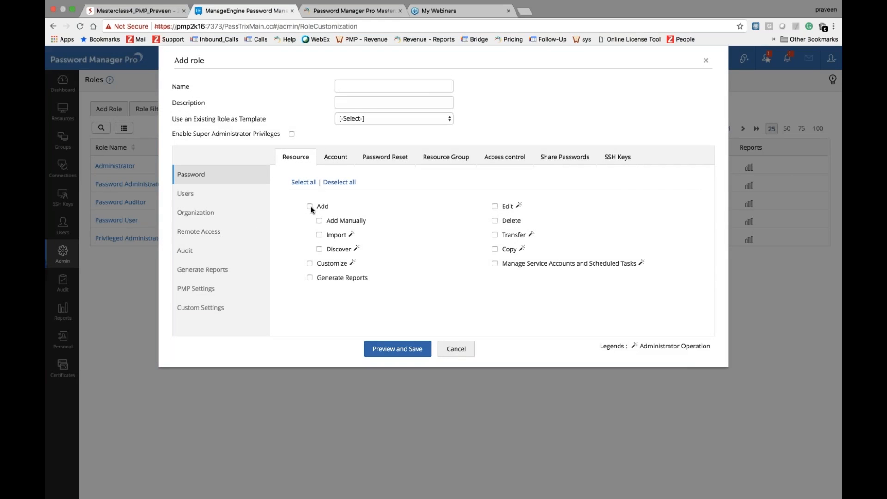
click(310, 206)
click(308, 206)
click(309, 206)
click(495, 220)
Step: Browse Custom Settings and remote access permissions, toggle Import and manual add, then cancel the role
click(201, 308)
click(198, 234)
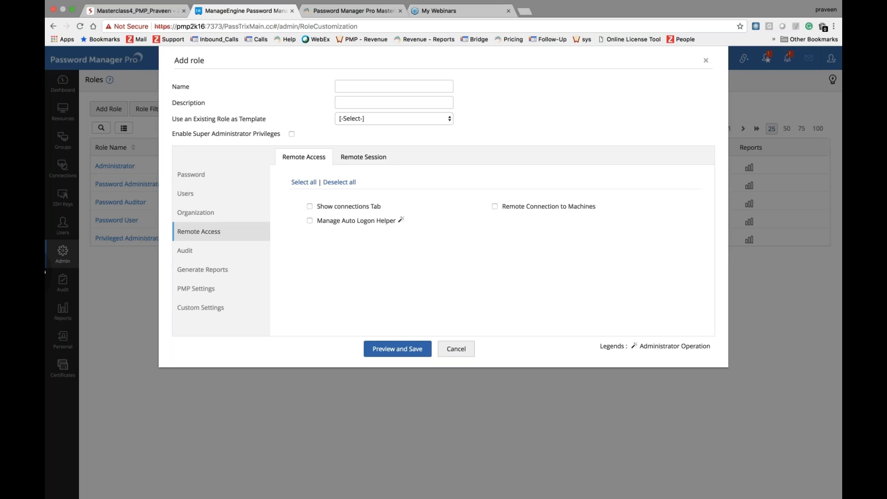
click(204, 184)
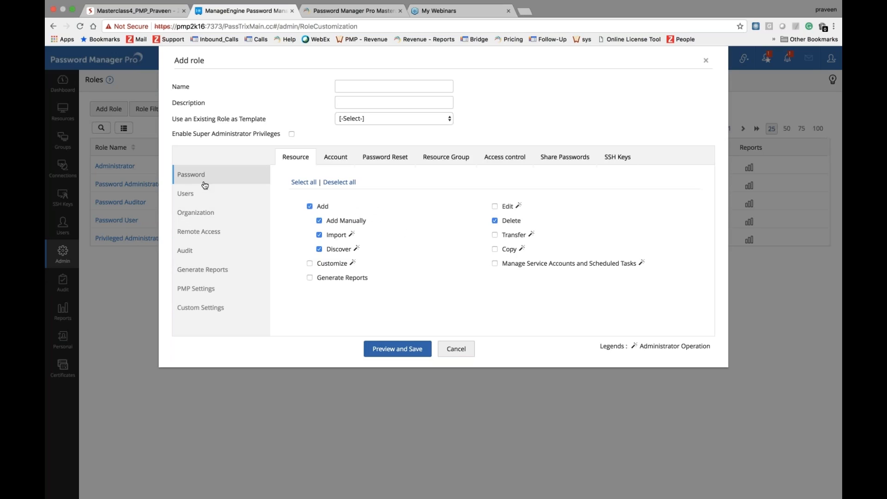
click(310, 206)
click(319, 235)
click(319, 234)
click(319, 220)
click(464, 355)
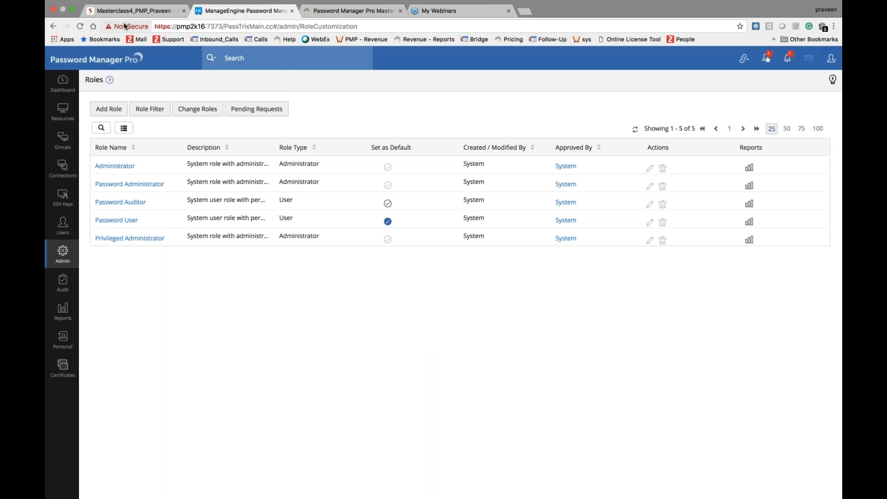
Step: Advance the Zoho Show deck to slide 8, 'Authentication', then return to the Roles page
click(135, 11)
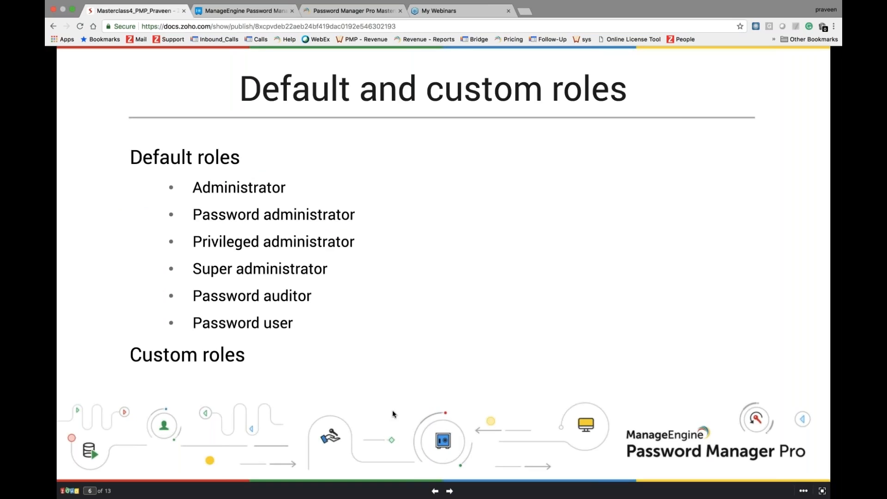
key(Right)
key(Right)
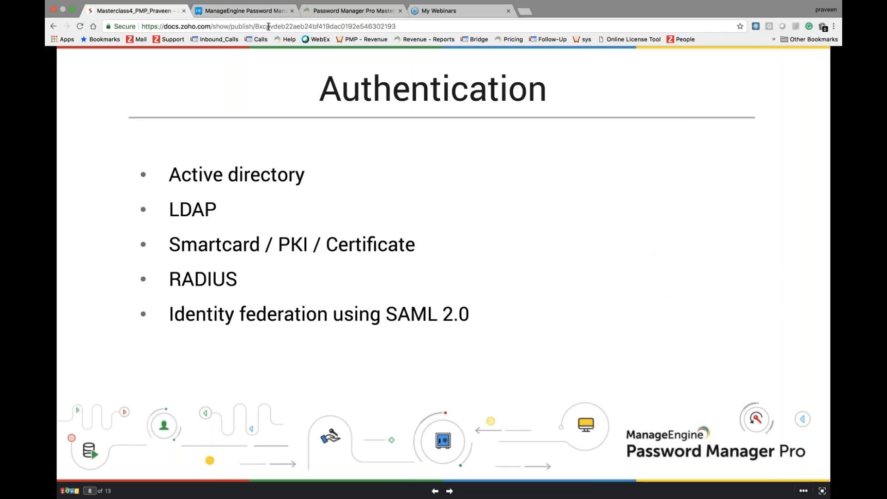
click(261, 14)
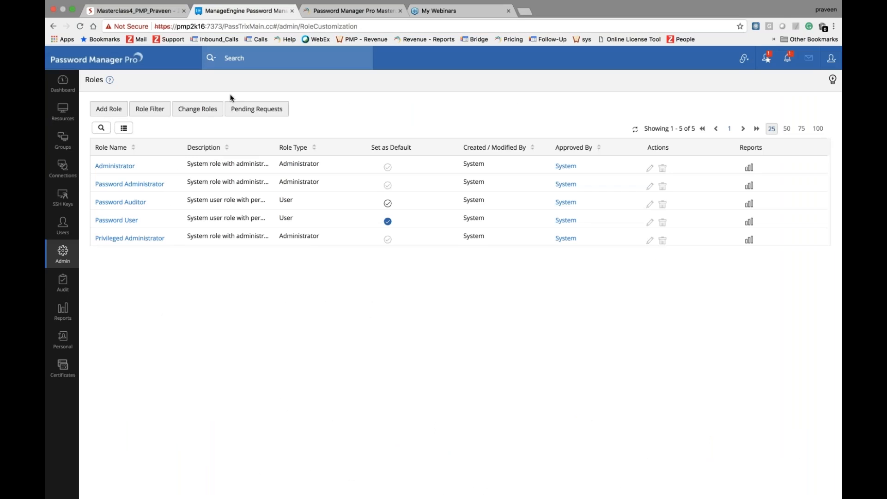
Step: View the Active Directory settings, showing AD authentication Enabled, then return to the Admin overview
click(66, 260)
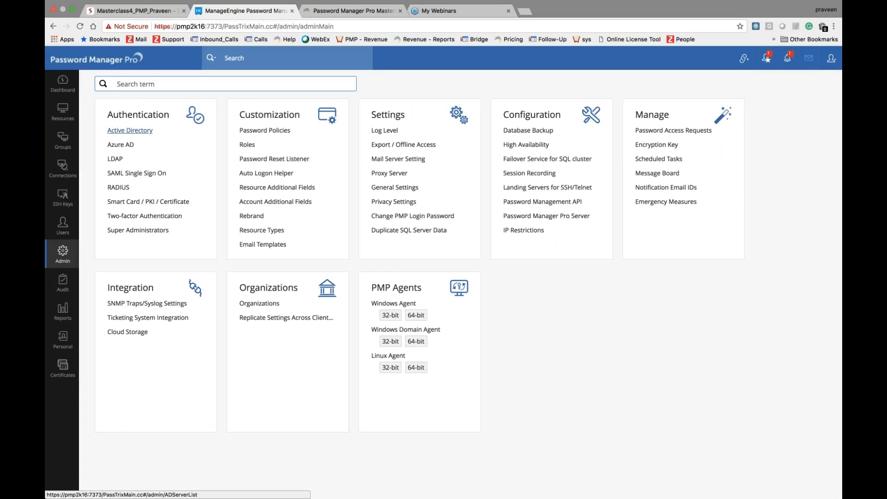
click(130, 130)
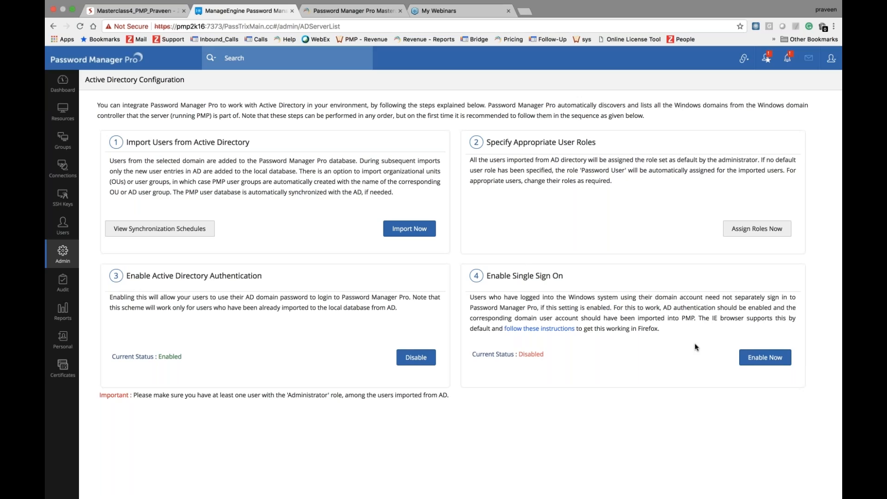
click(838, 42)
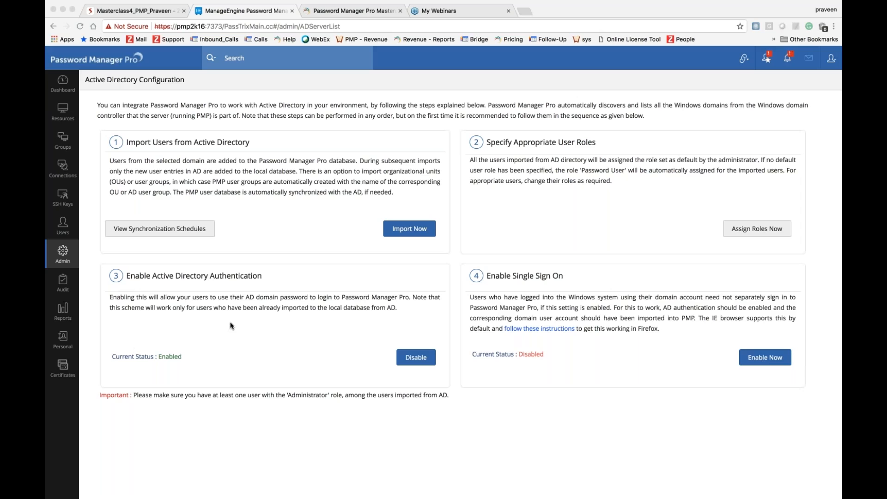
click(56, 263)
click(58, 261)
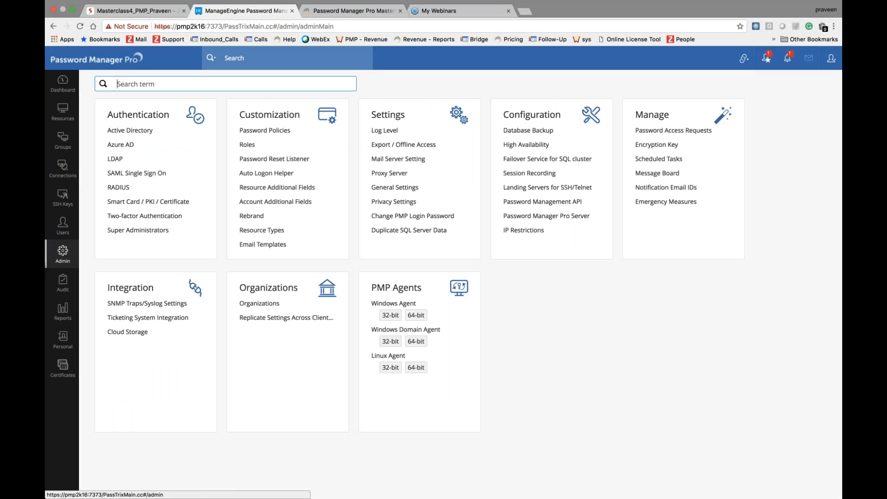
click(123, 146)
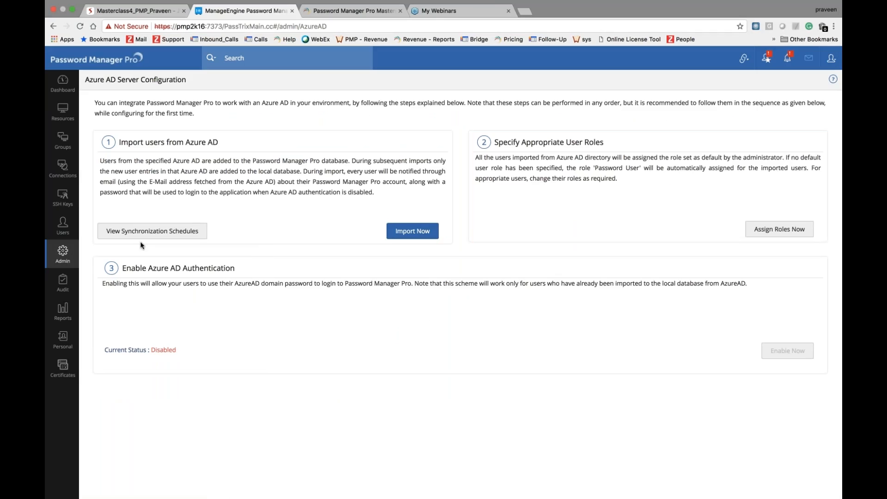
mouse_move(787, 350)
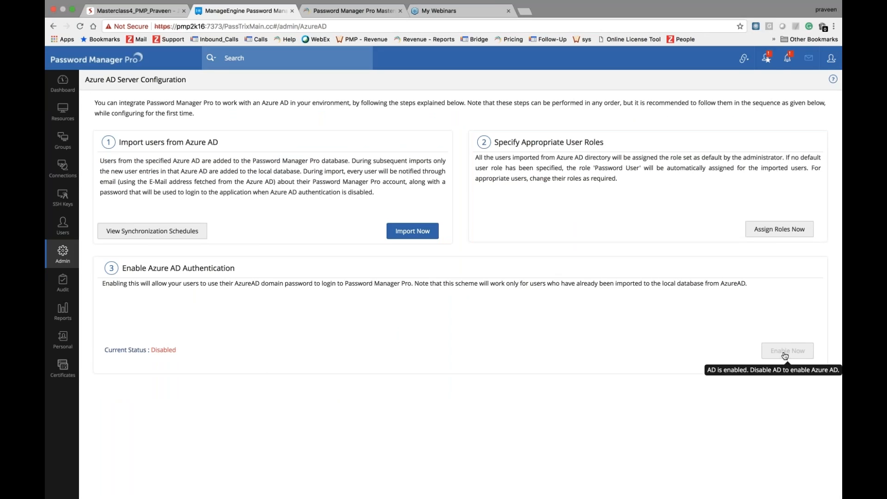
click(188, 240)
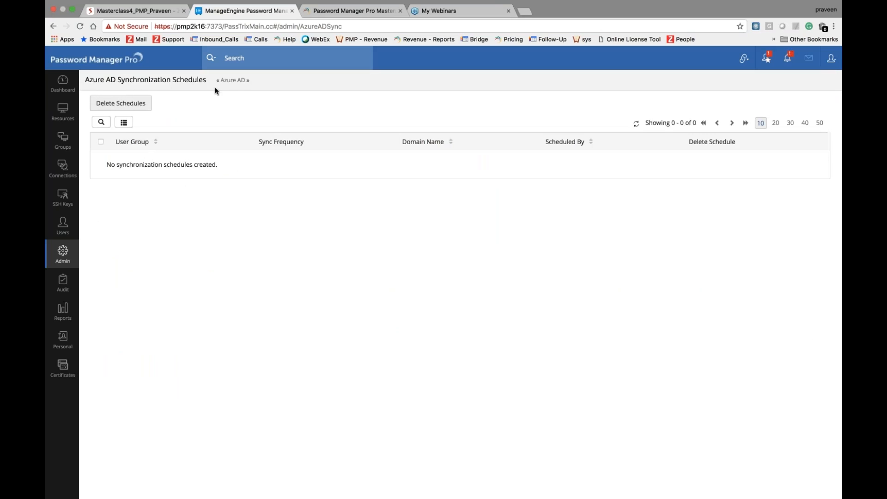
click(63, 253)
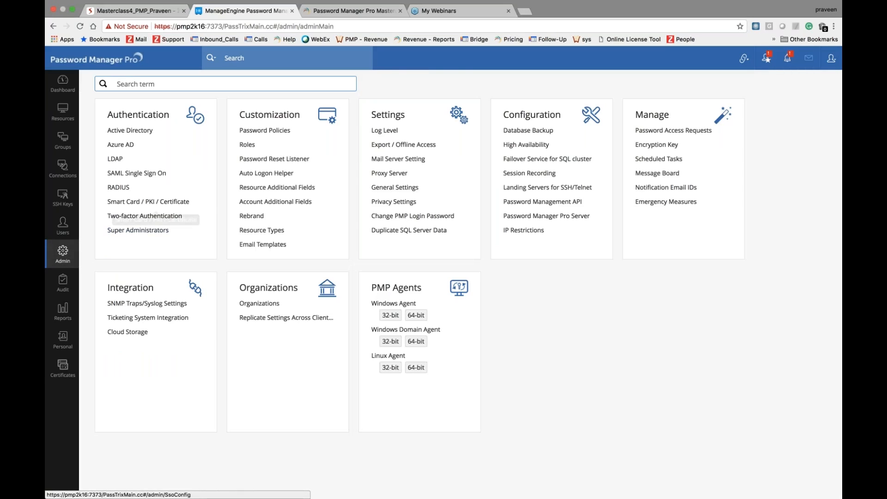
click(115, 160)
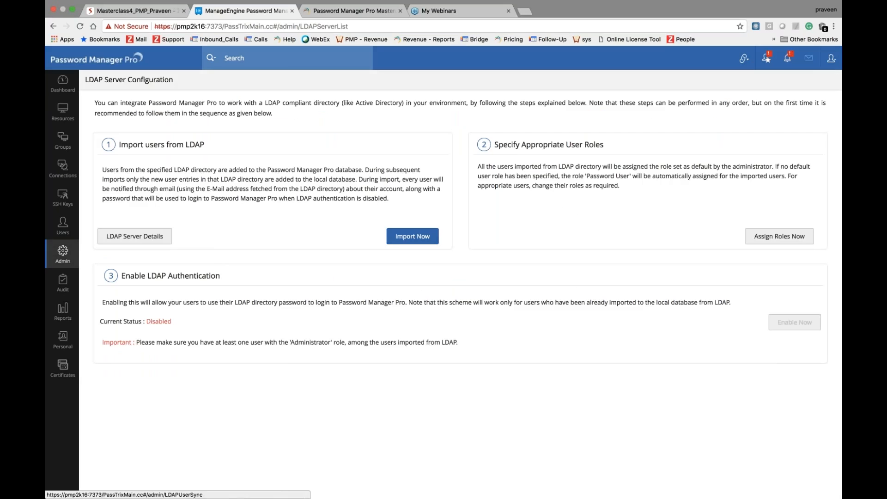
mouse_move(794, 323)
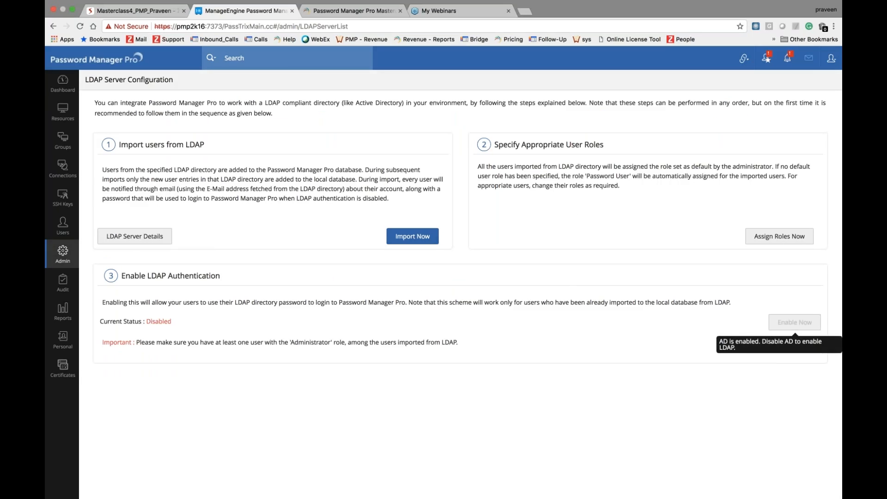
click(133, 246)
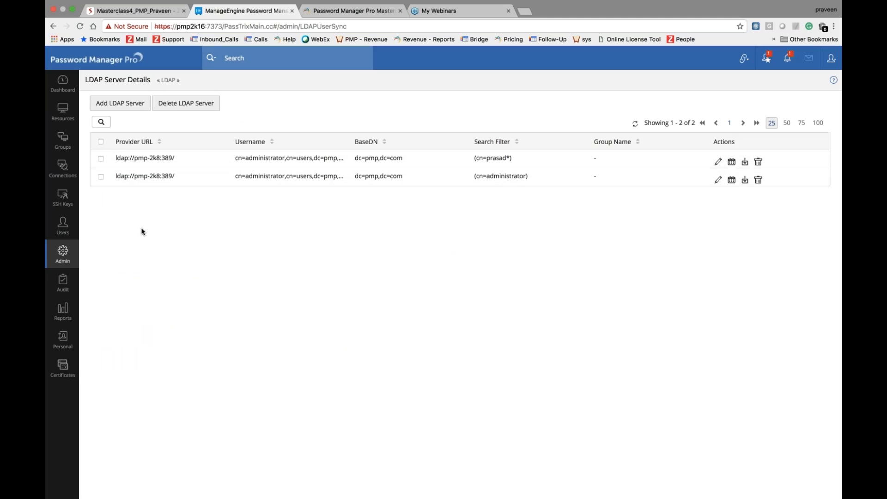
click(65, 255)
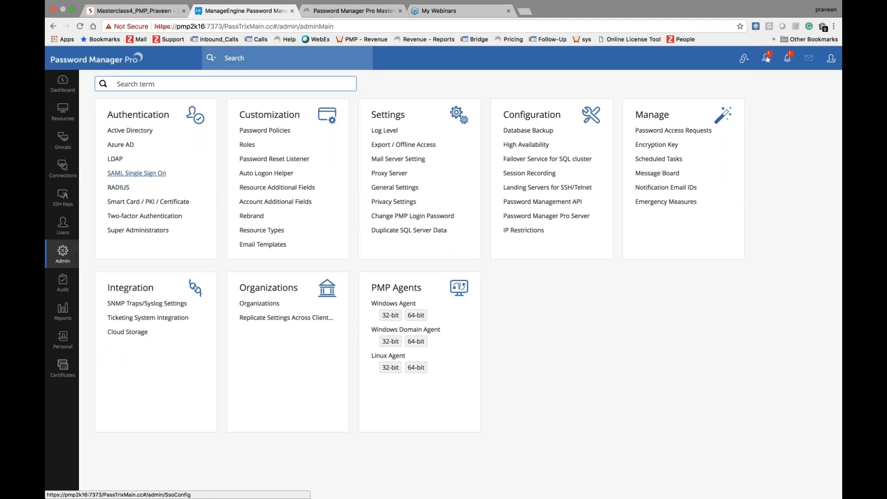
click(137, 173)
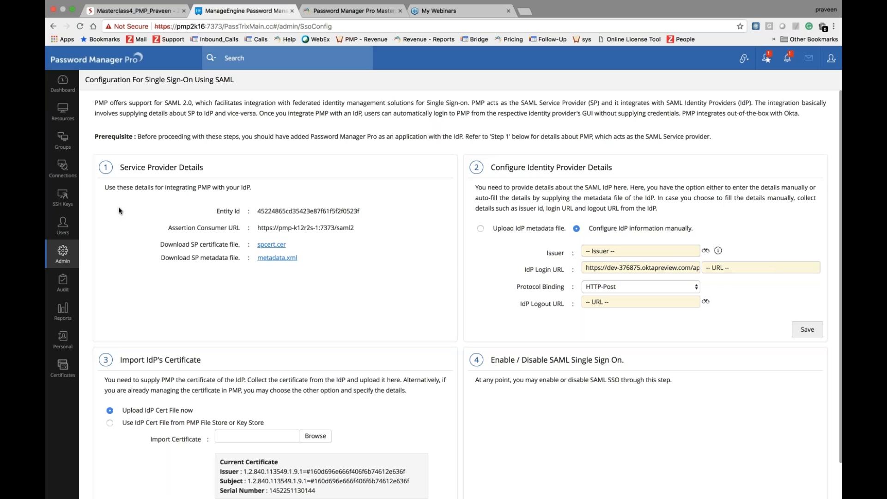
click(63, 253)
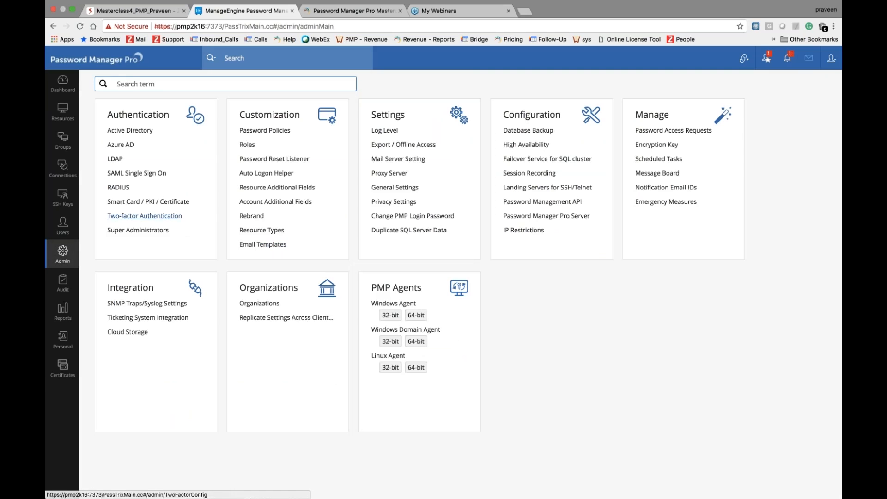
click(155, 202)
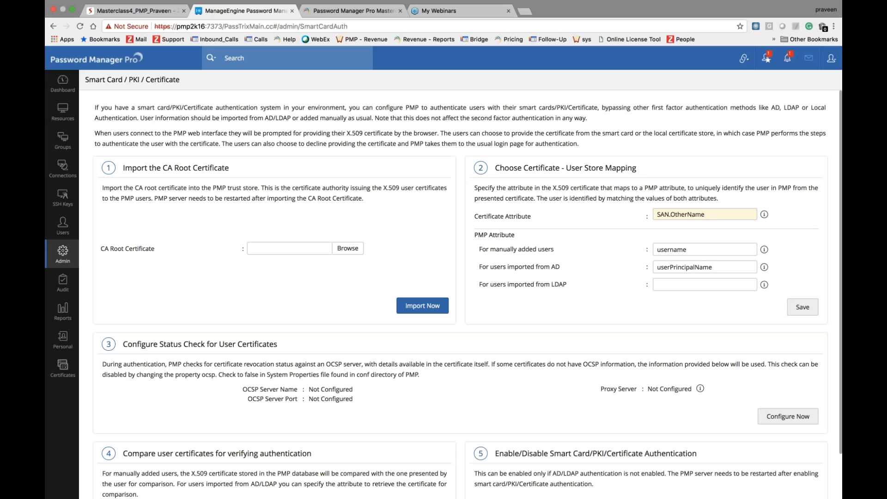
click(62, 254)
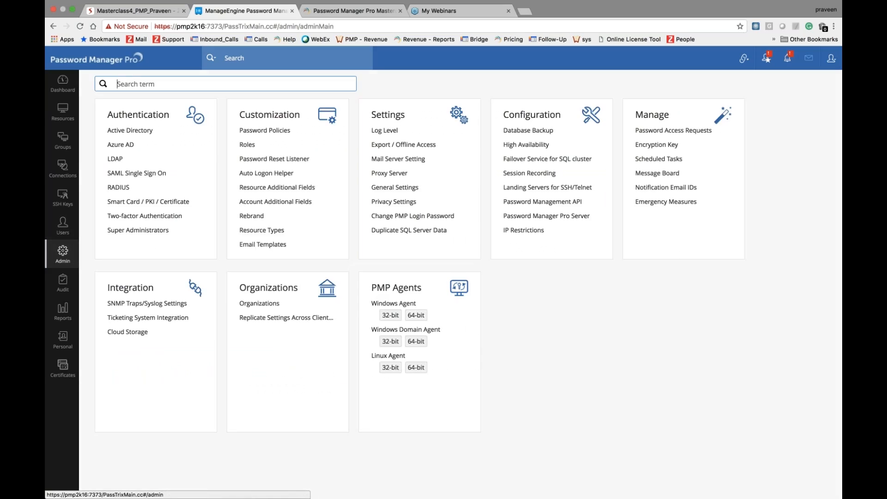
Step: Open the RADIUS server configuration form and view its Server Protocol choices
click(125, 189)
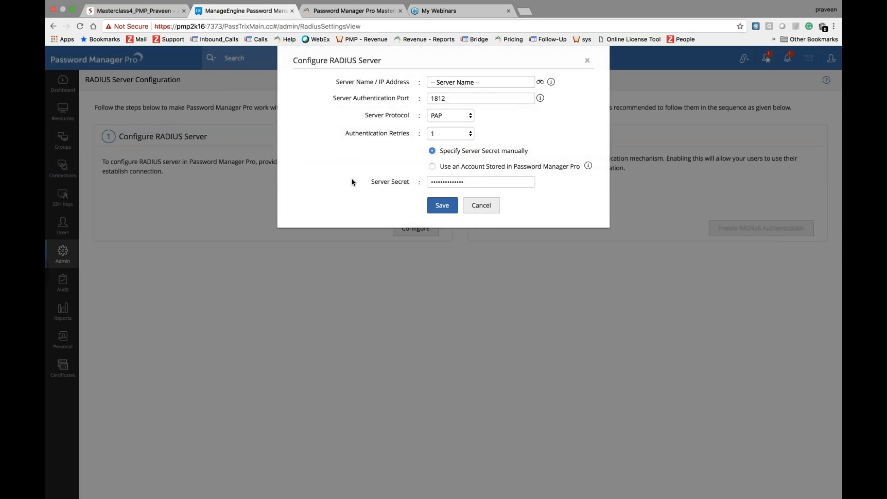
scroll(352, 182, left, 5)
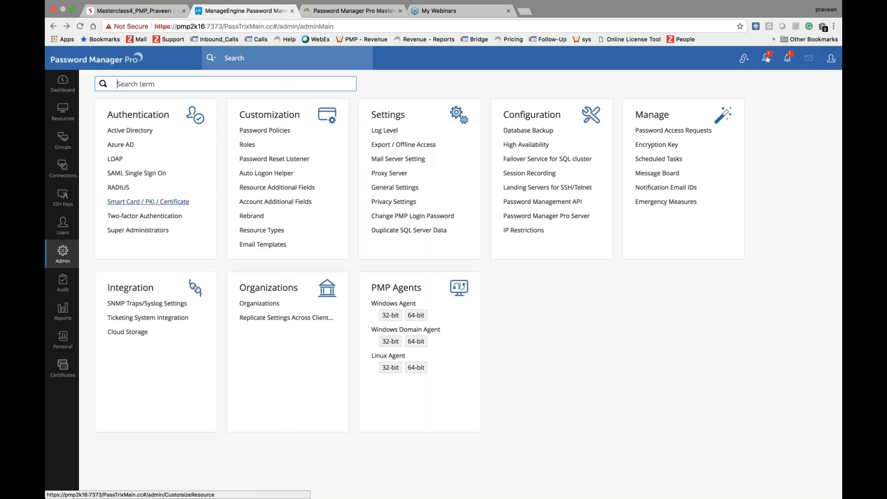
click(119, 187)
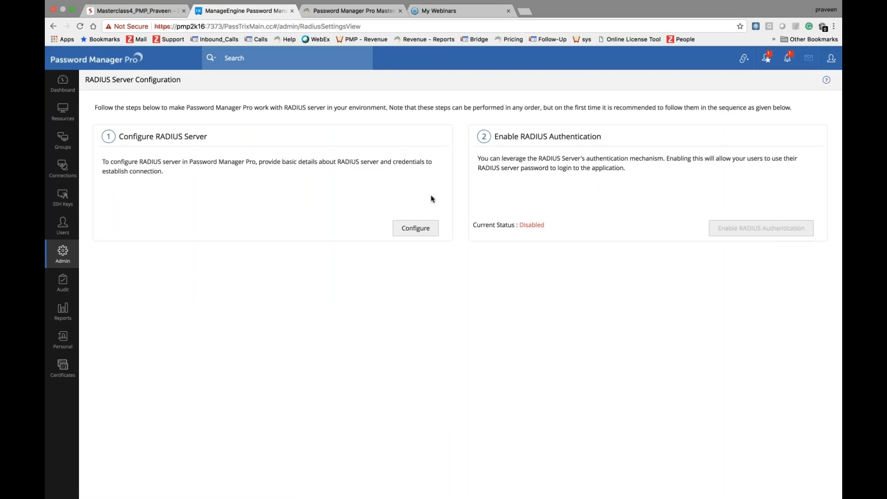
click(417, 228)
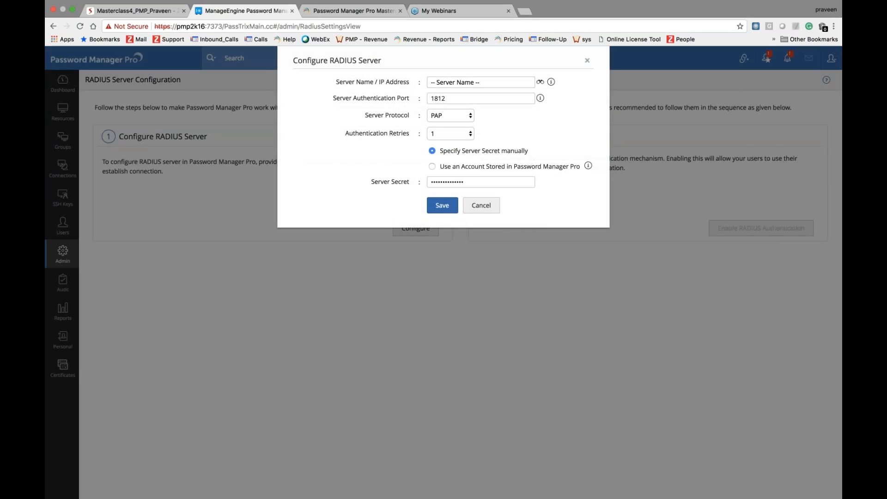
click(458, 118)
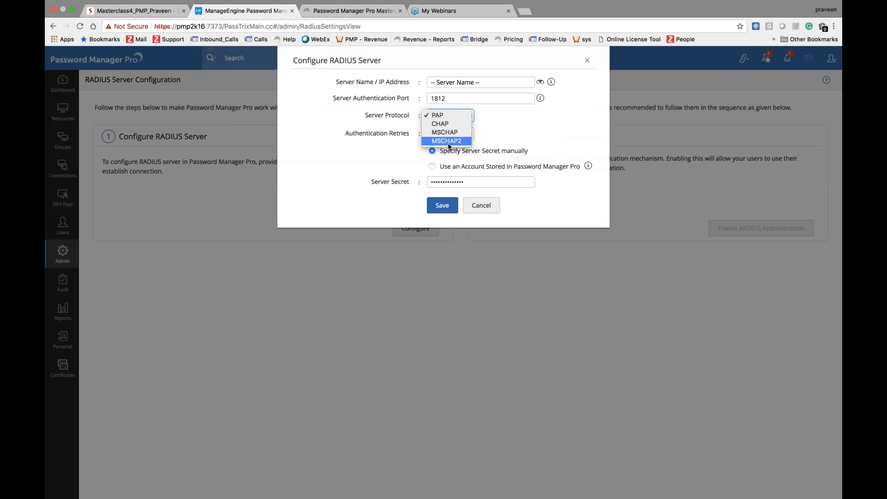
Step: Cancel the RADIUS setup, keeping PAP, and advance the deck to slide 9, 'Two-factor authentication'
click(490, 211)
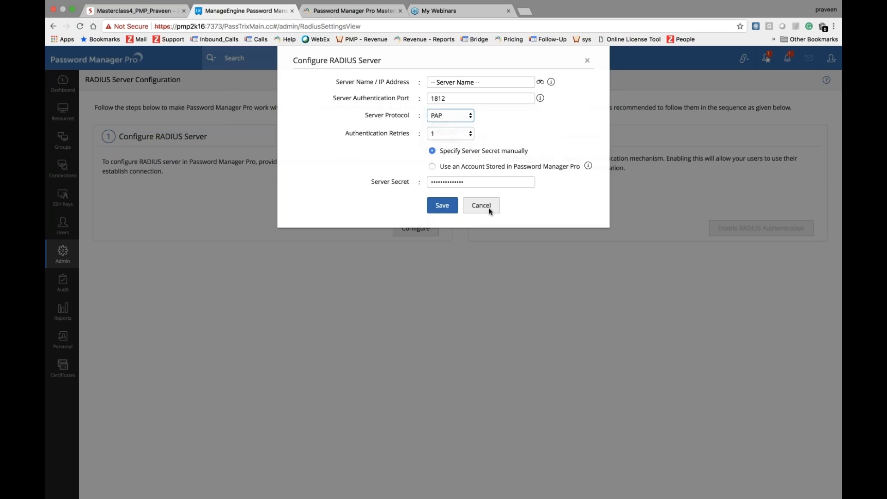
click(481, 209)
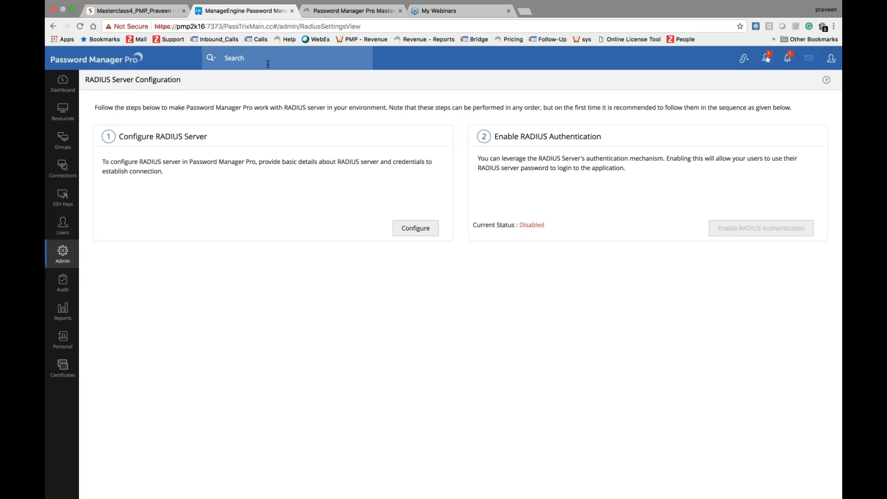
click(134, 10)
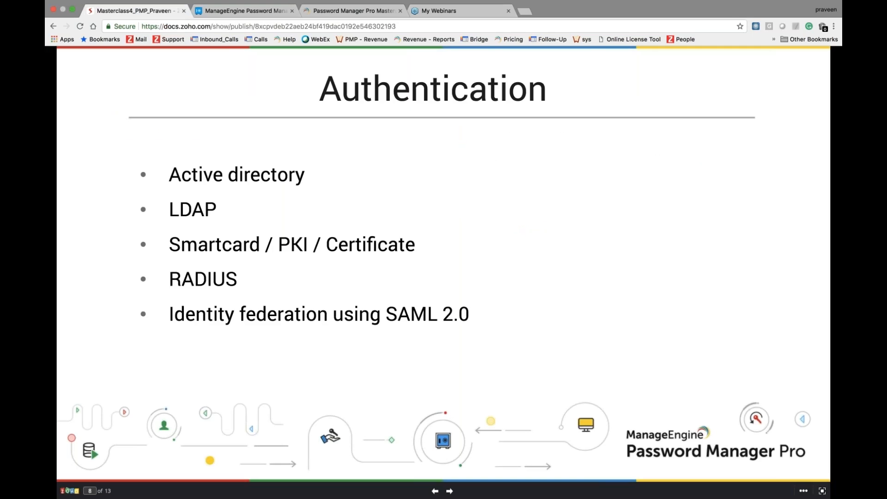
key(Right)
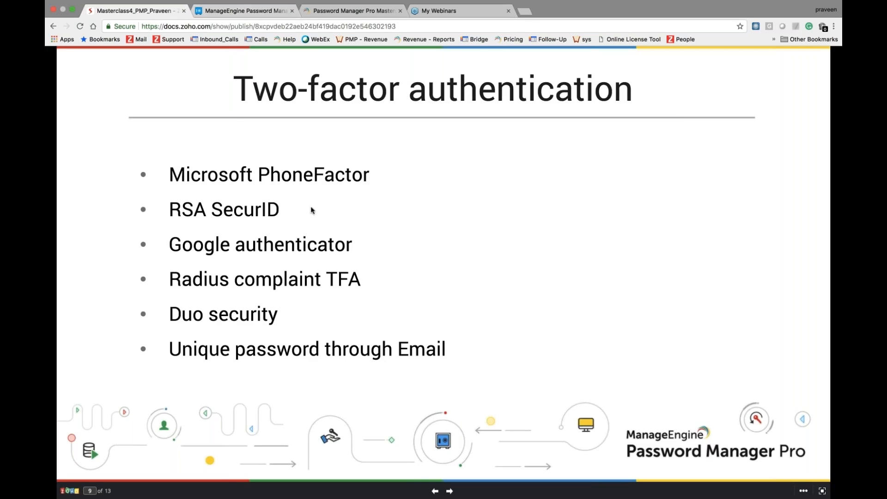
Step: Revisit the Two-factor authentication slide, then open Password Manager Pro's Admin overview
click(254, 13)
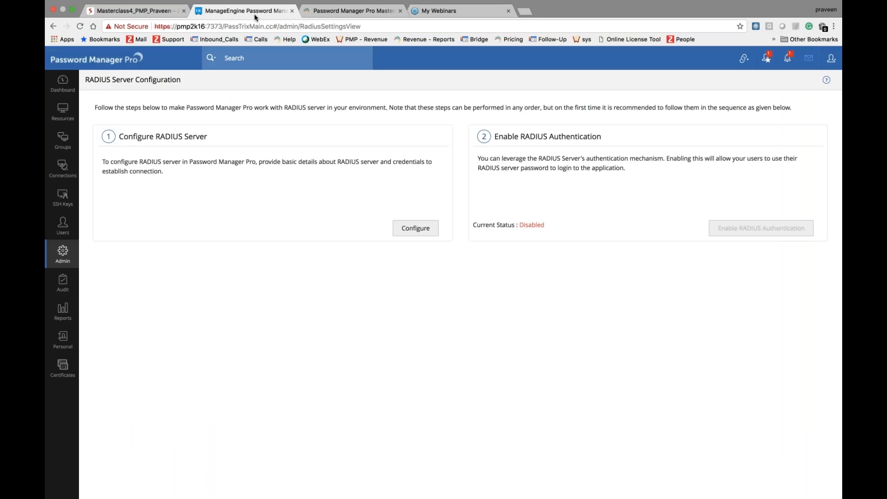
click(163, 13)
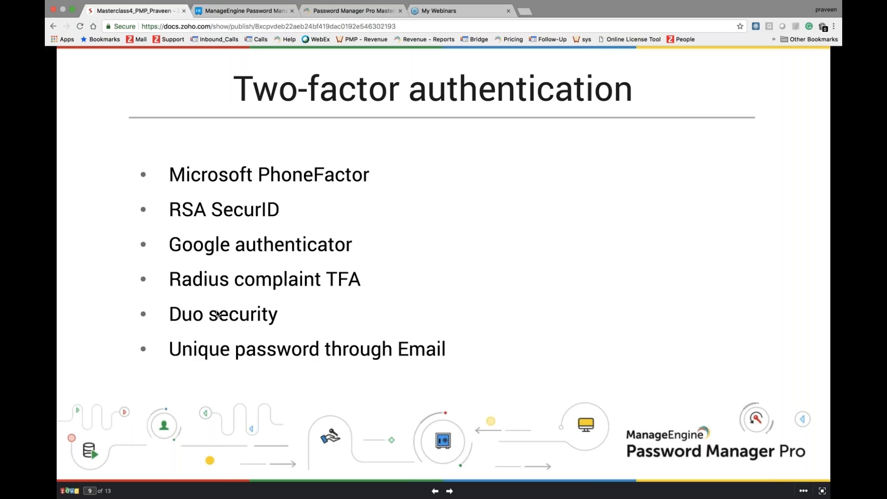
click(235, 14)
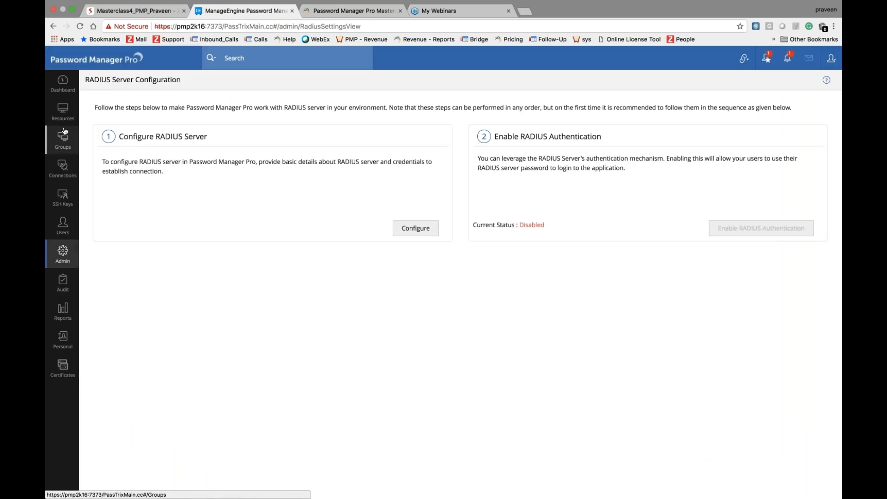
click(69, 262)
Step: In Two-factor Authentication settings, view Google Authenticator, then Radius Authenticator's PAP protocol and 5-second timeout
click(144, 216)
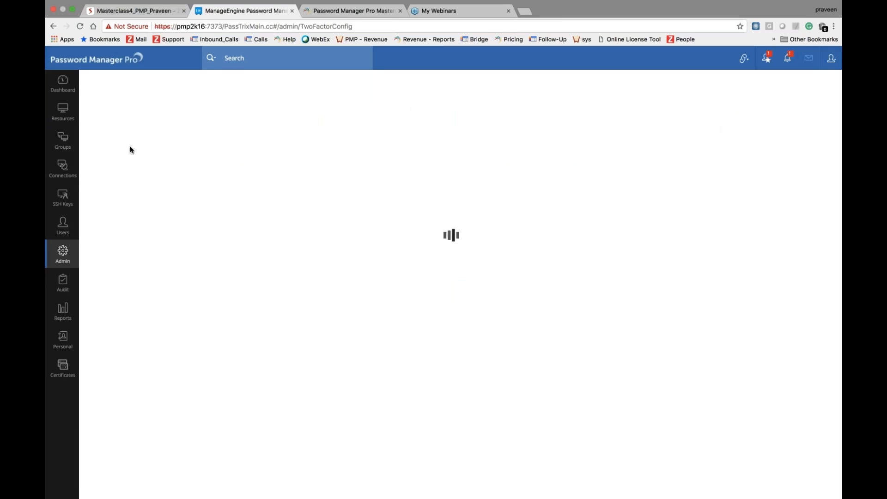
click(131, 183)
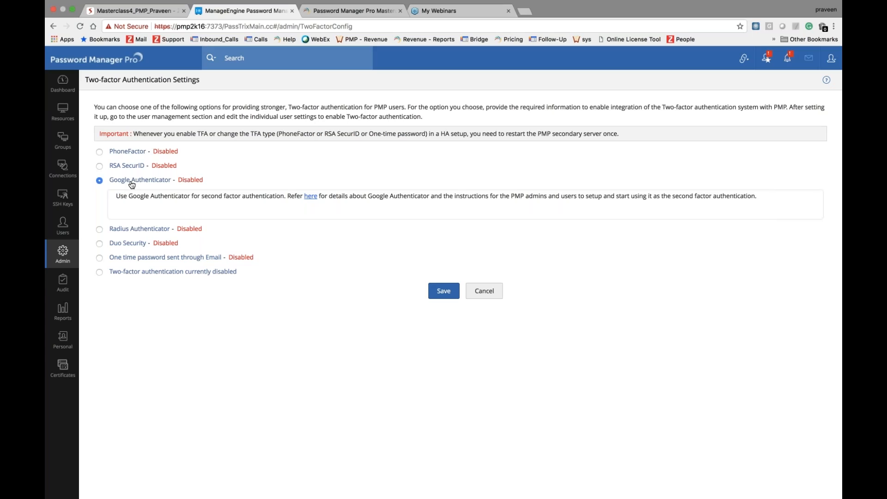
click(100, 229)
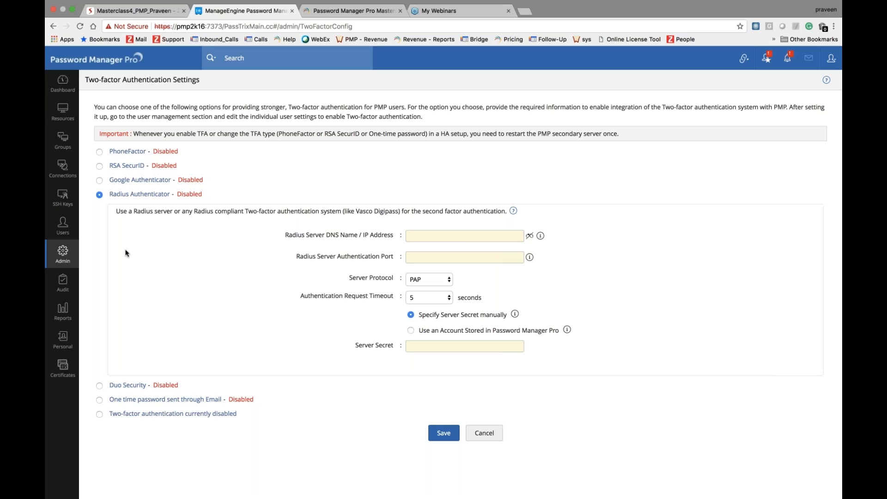
Step: View Duo Security's integration key, secret key and API hostname fields, then select email one-time password
click(99, 386)
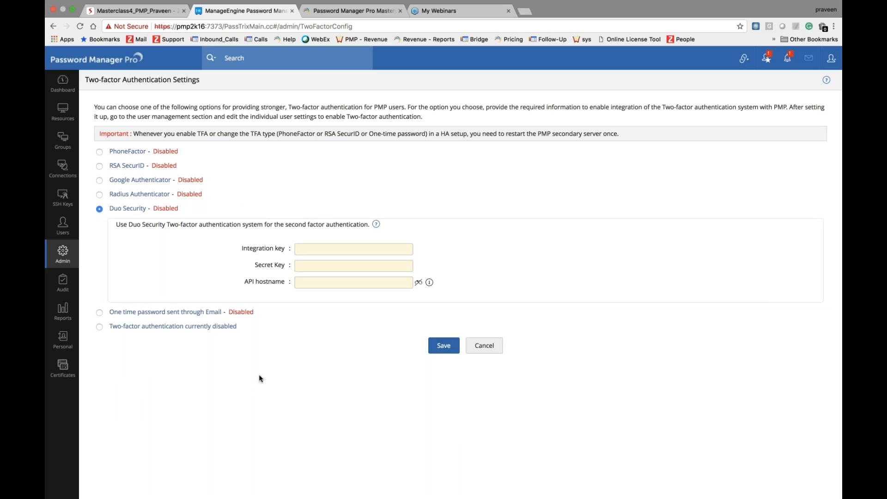
click(99, 313)
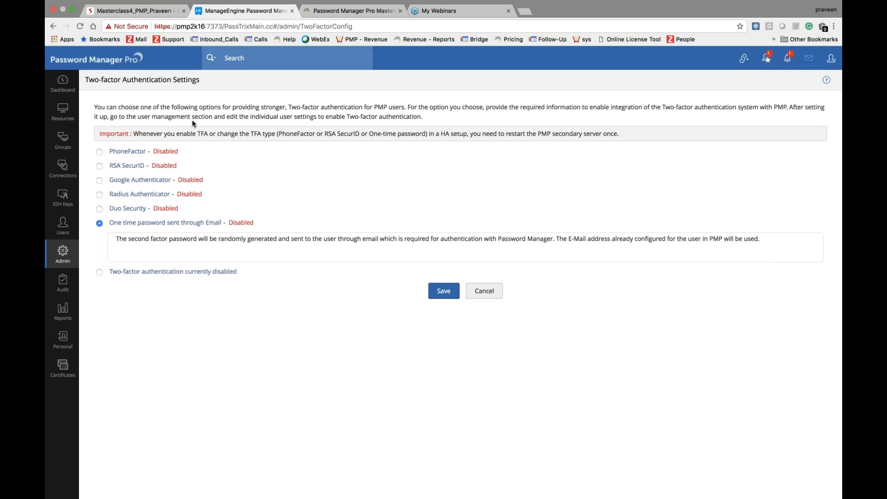
Step: Advance the deck to slide 10, 'User group privileges', and return to the two-factor settings
click(147, 11)
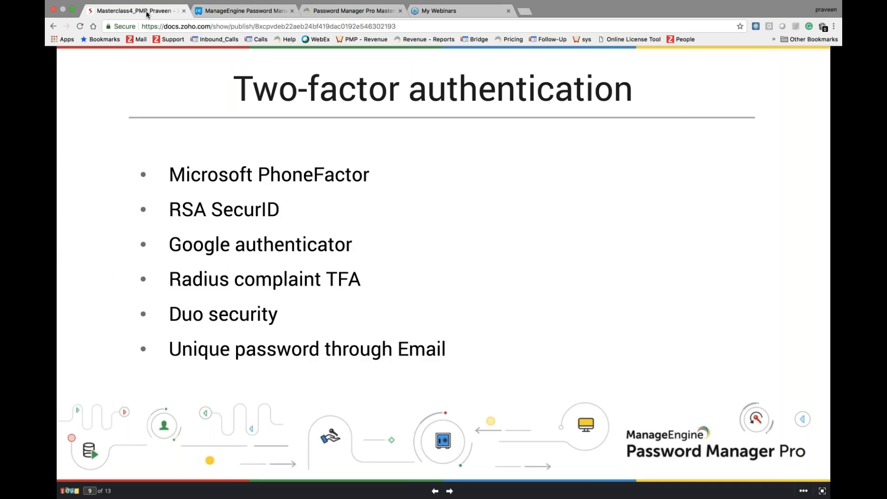
click(449, 492)
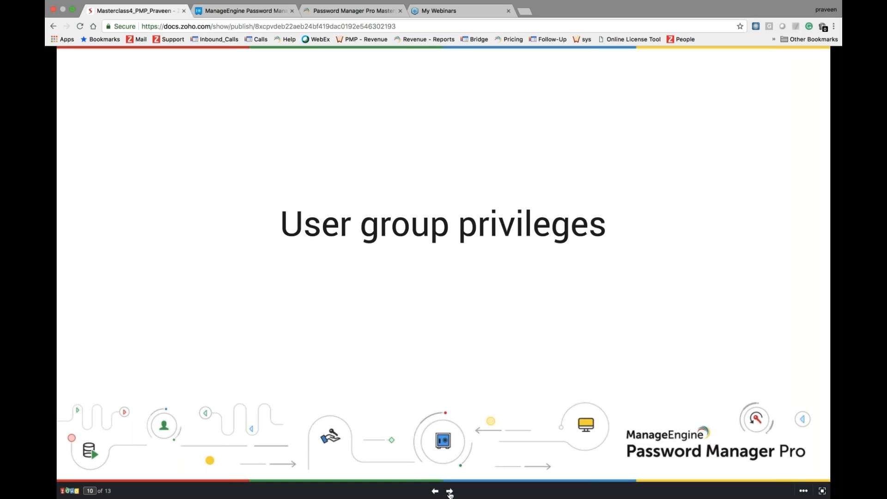
click(245, 11)
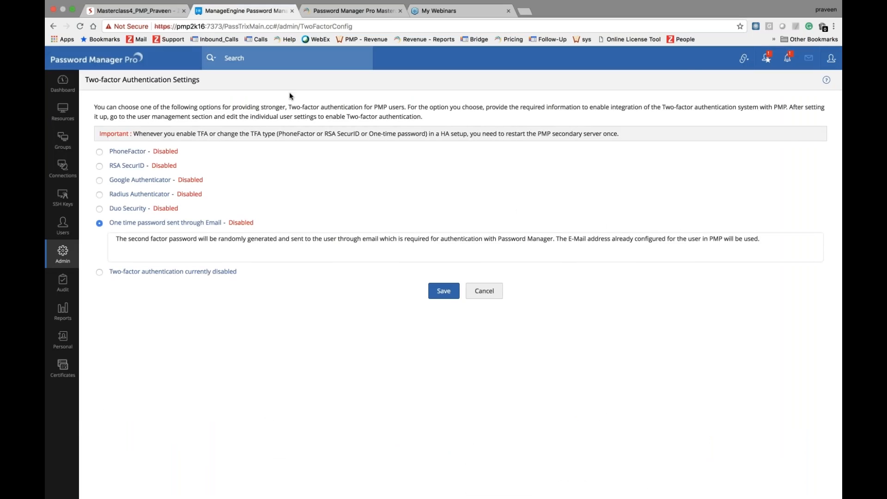
Step: Go to Admin > Users > User Groups to show the 50 groups, including Users@PMP and Admin
click(65, 261)
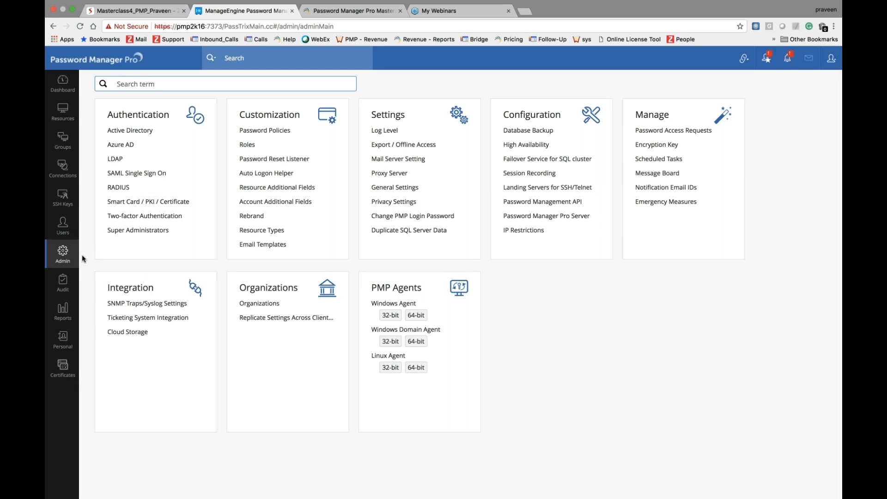
click(63, 240)
click(136, 80)
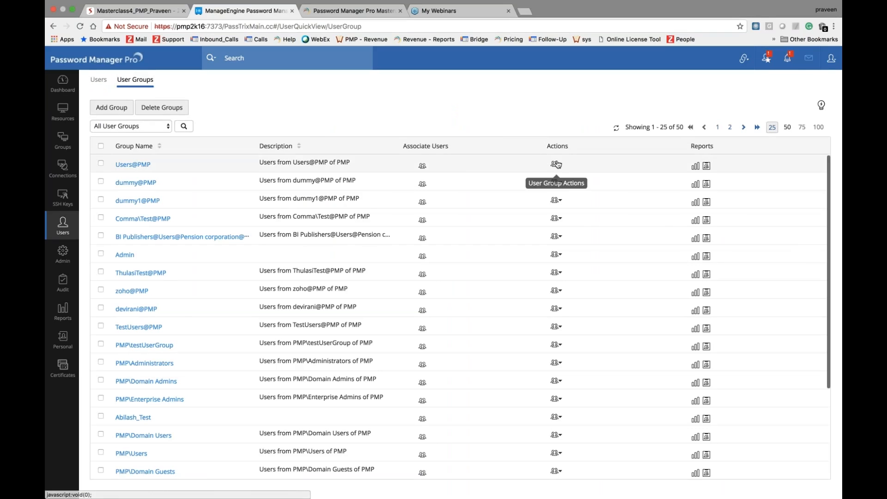
click(556, 164)
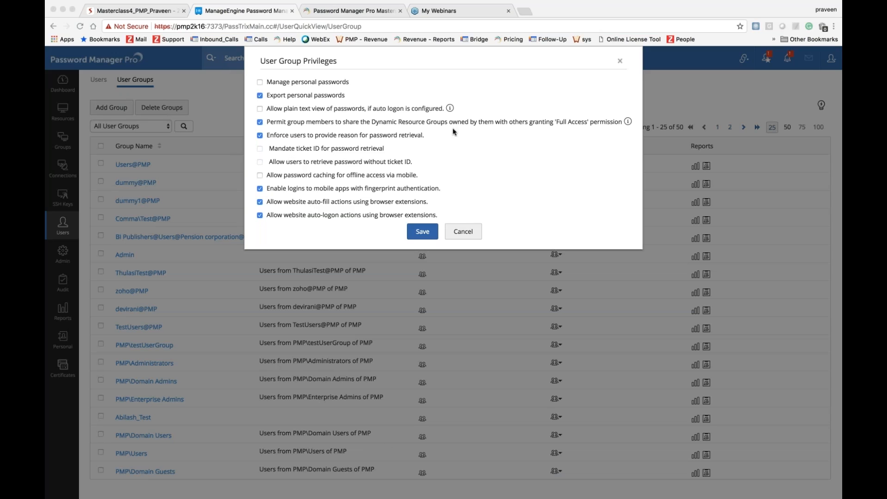
click(460, 233)
Step: Choose Change Offline Access Settings from the Users@PMP group's Actions menu
click(556, 164)
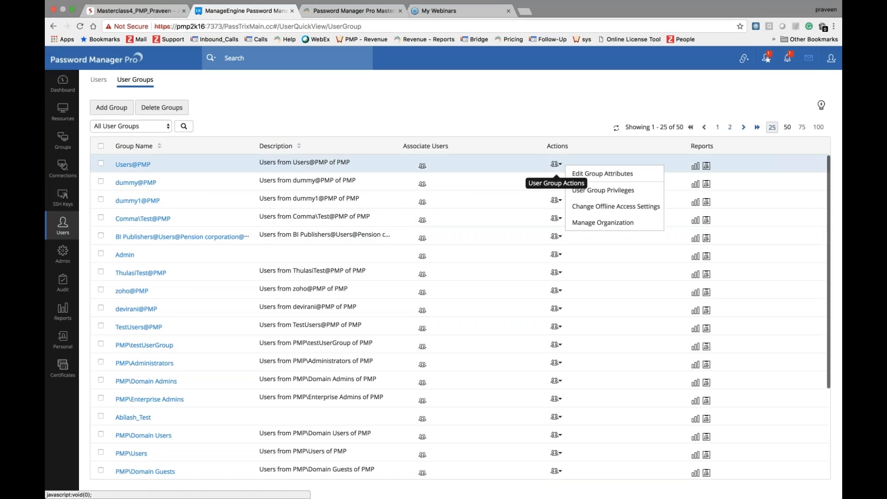
click(598, 209)
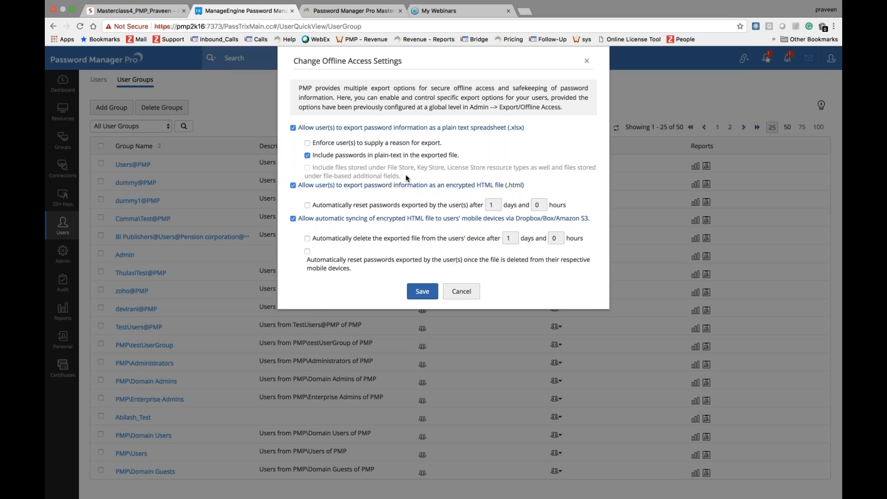
Step: Cancel the Users@PMP offline access dialog without saving any changes
click(461, 291)
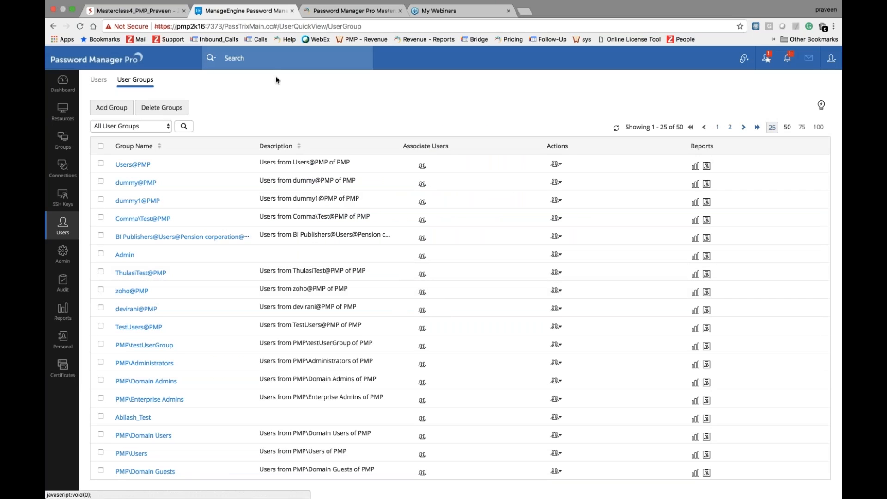
Step: Switch to the presentation tab and advance to slide 11, the Q&A slide
click(160, 17)
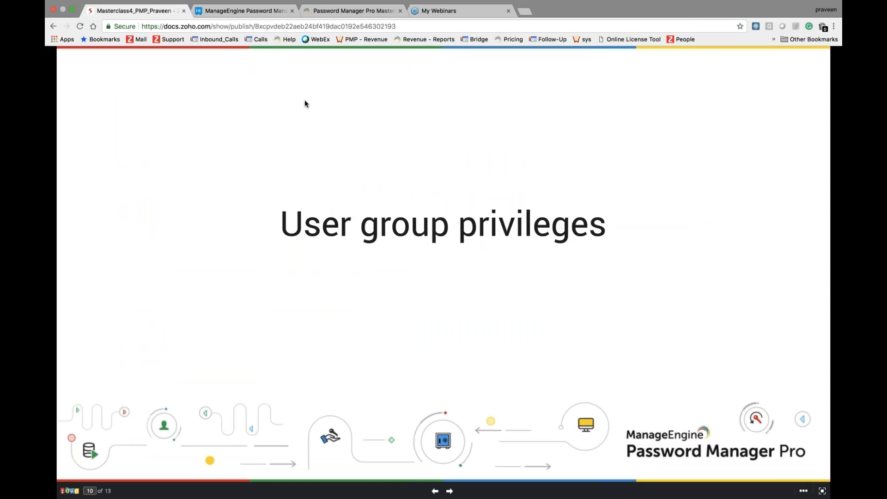
click(448, 493)
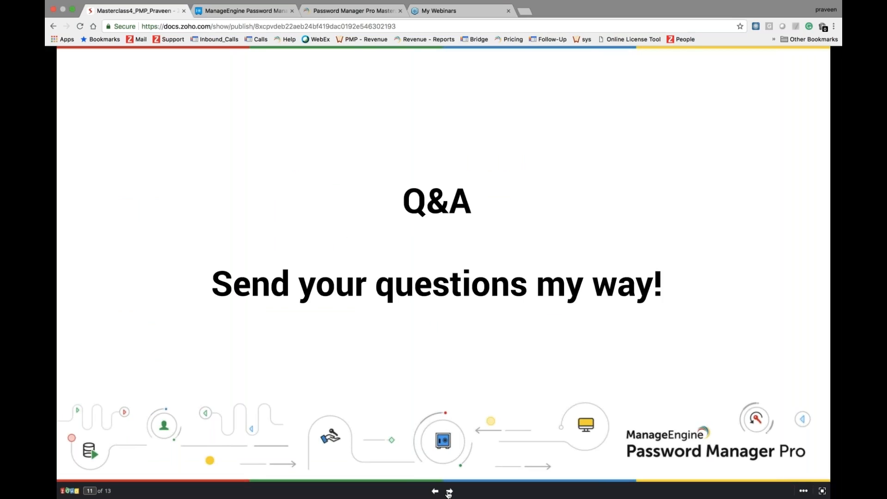